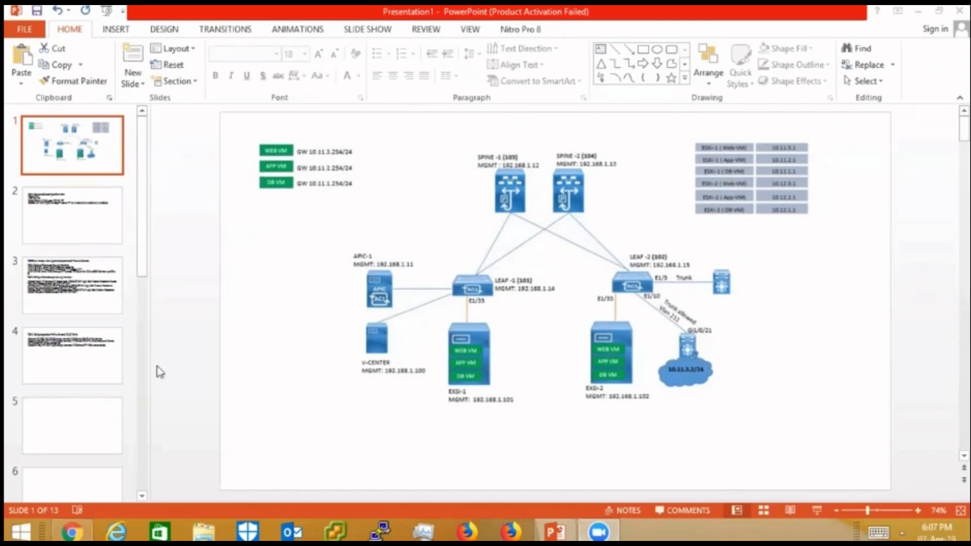
- Select blank slide 5 in the PowerPoint slide panel
{"action": "left_click", "coordinate": [63, 432]}
- Start the slide show from blank slide 5 to sketch the fabric
{"action": "left_click", "coordinate": [816, 510]}
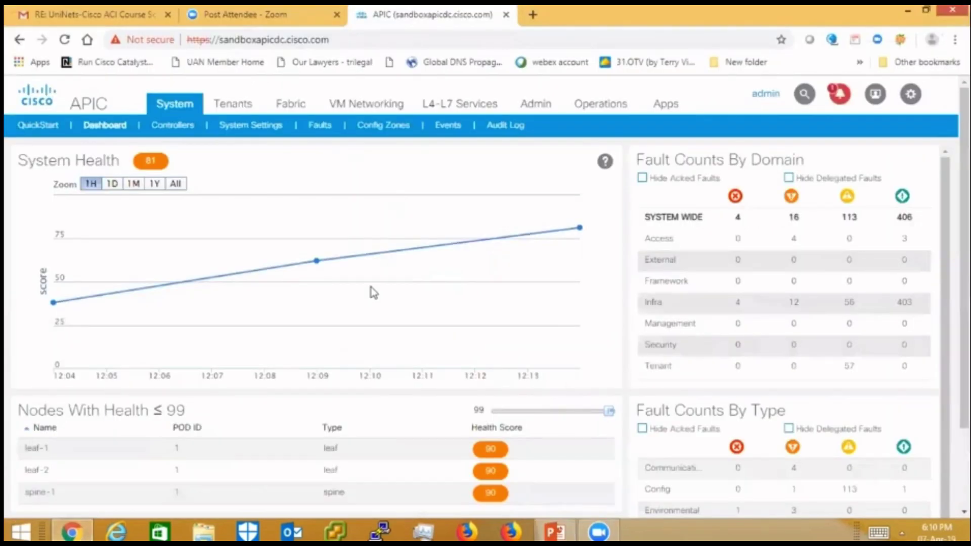
- Create a new tenant named XYZ from the APIC Tenants list
{"action": "left_click", "coordinate": [553, 531]}
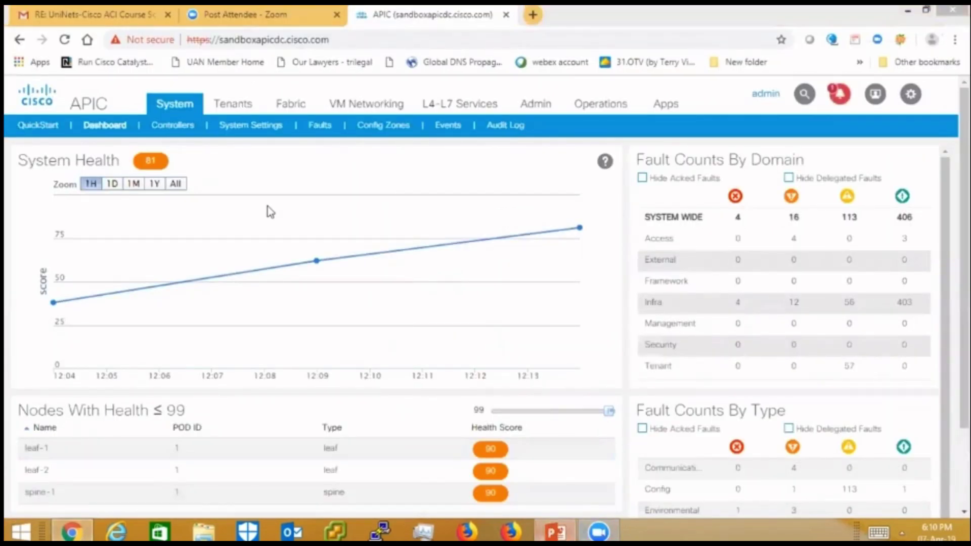
{"action": "key", "text": "alt+Tab"}
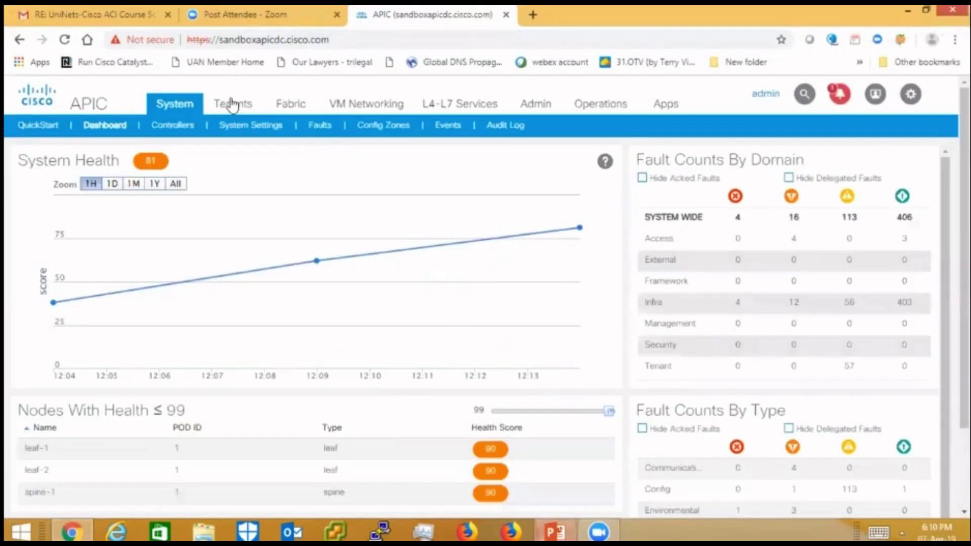
{"action": "left_click", "coordinate": [232, 105]}
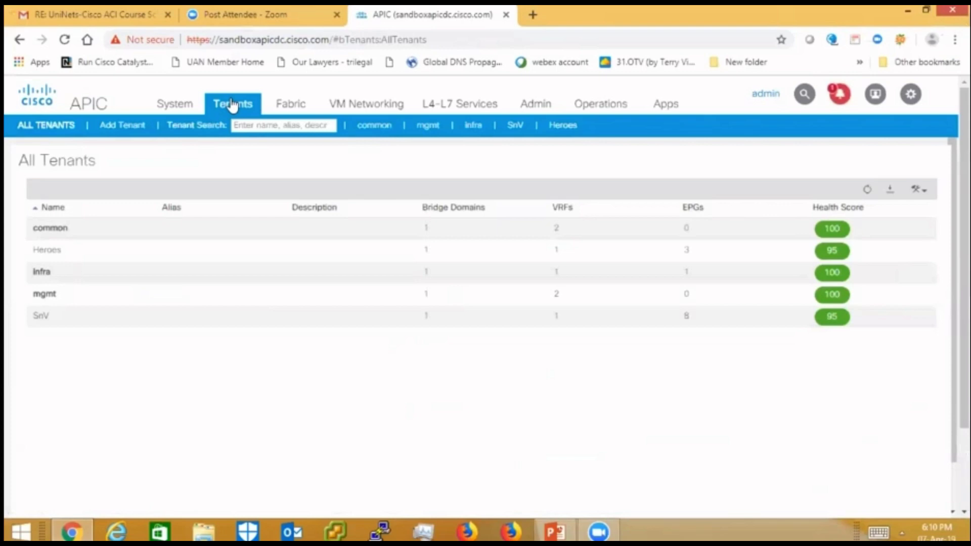
{"action": "left_click", "coordinate": [123, 125]}
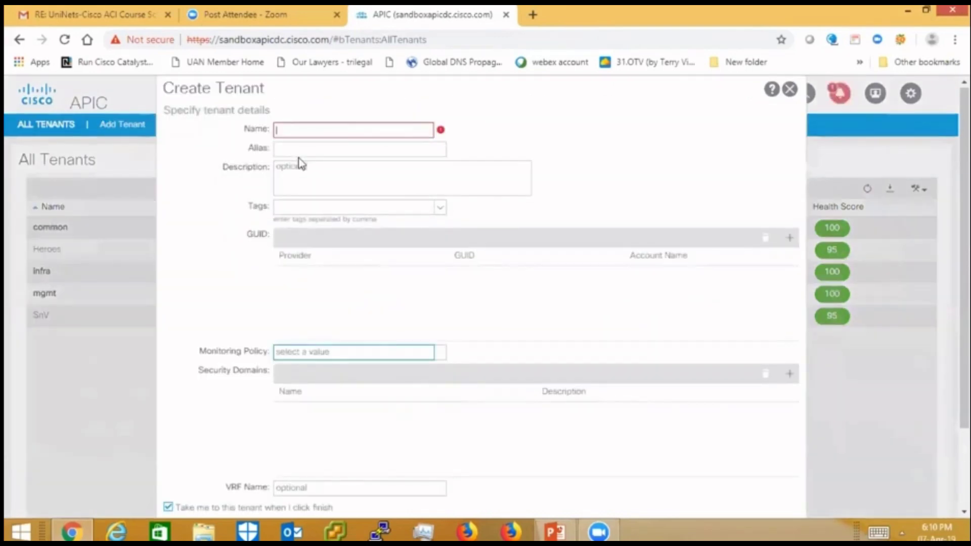
{"action": "type", "text": "XYZ"}
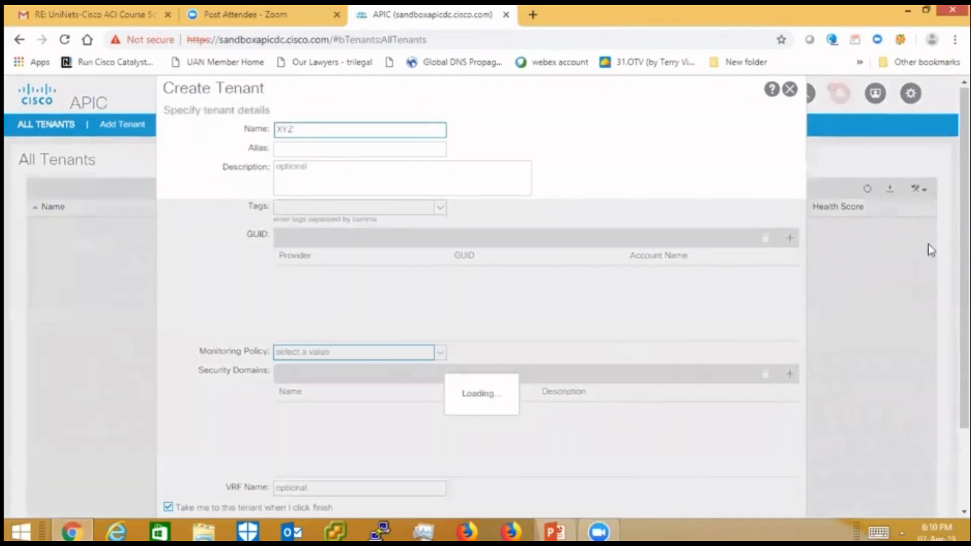
{"action": "scroll", "coordinate": [782, 491], "scroll_direction": "down", "scroll_amount": 2}
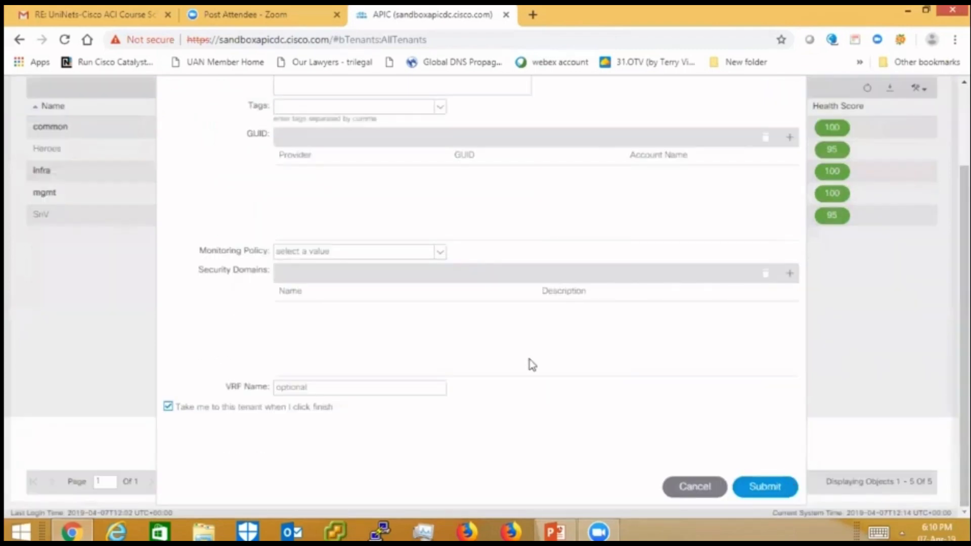
{"action": "key", "text": "Return"}
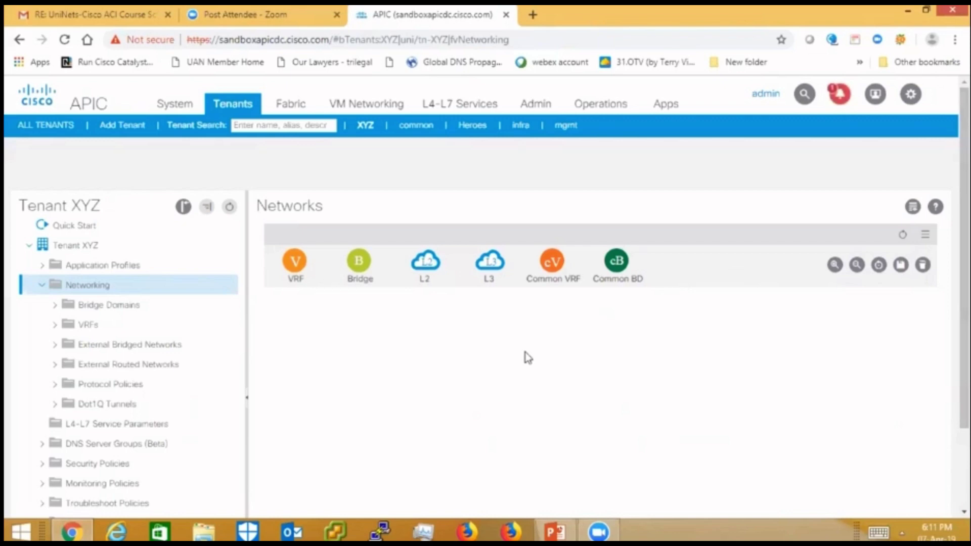
{"action": "left_click", "coordinate": [557, 531]}
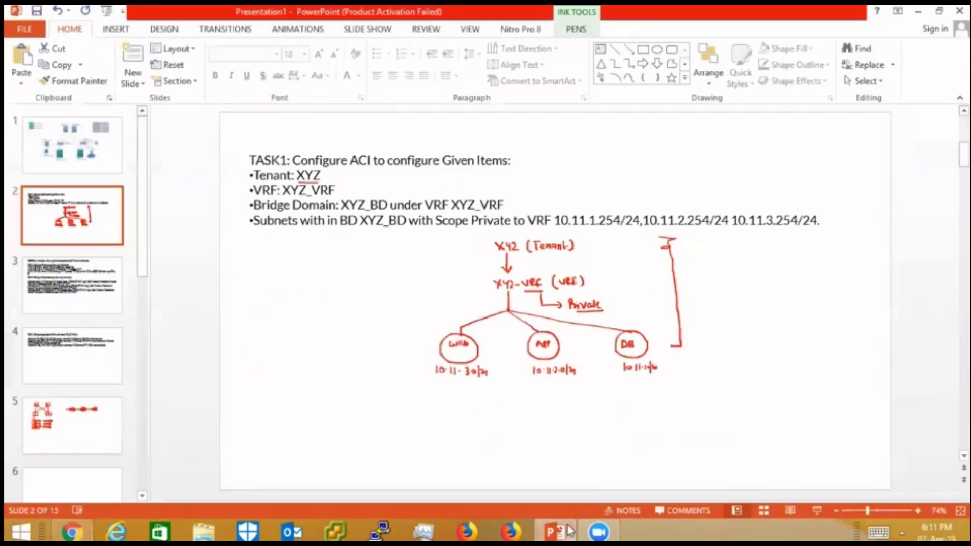
{"action": "left_click", "coordinate": [557, 531]}
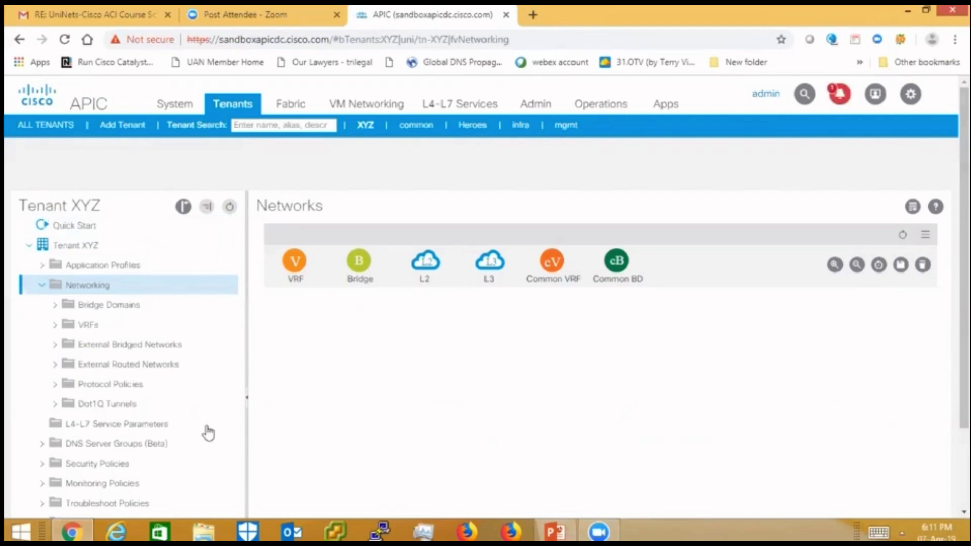
{"action": "left_click", "coordinate": [562, 531]}
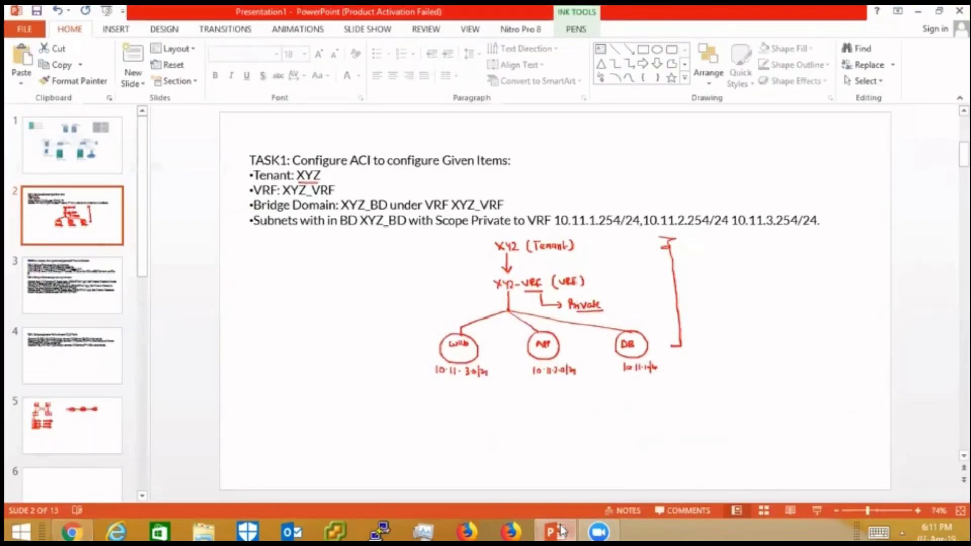
{"action": "key", "text": "alt+Tab"}
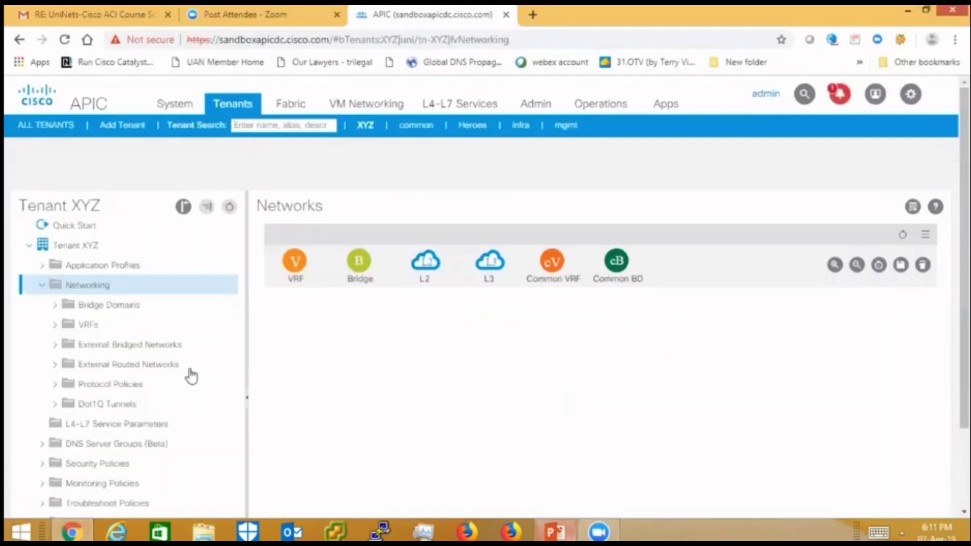
{"action": "right_click", "coordinate": [117, 334]}
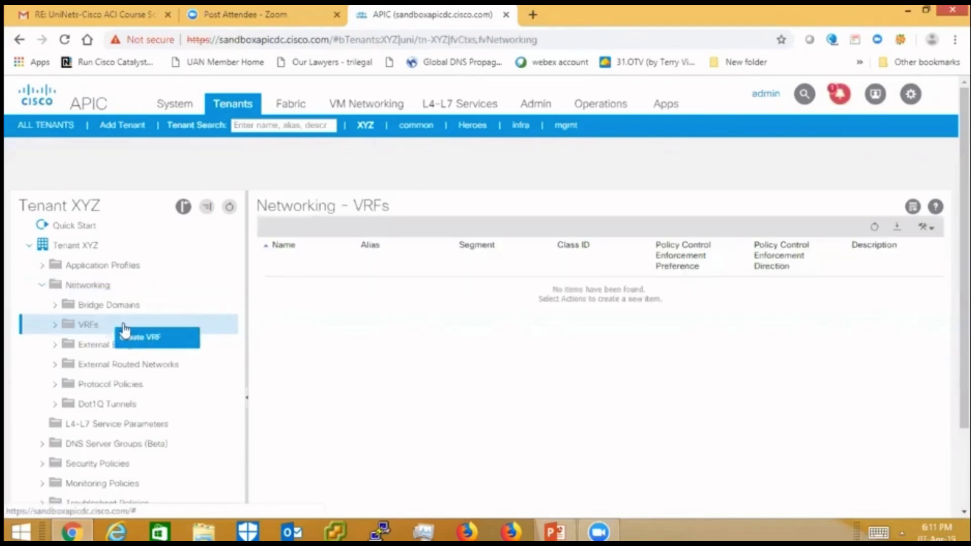
{"action": "left_click", "coordinate": [340, 156]}
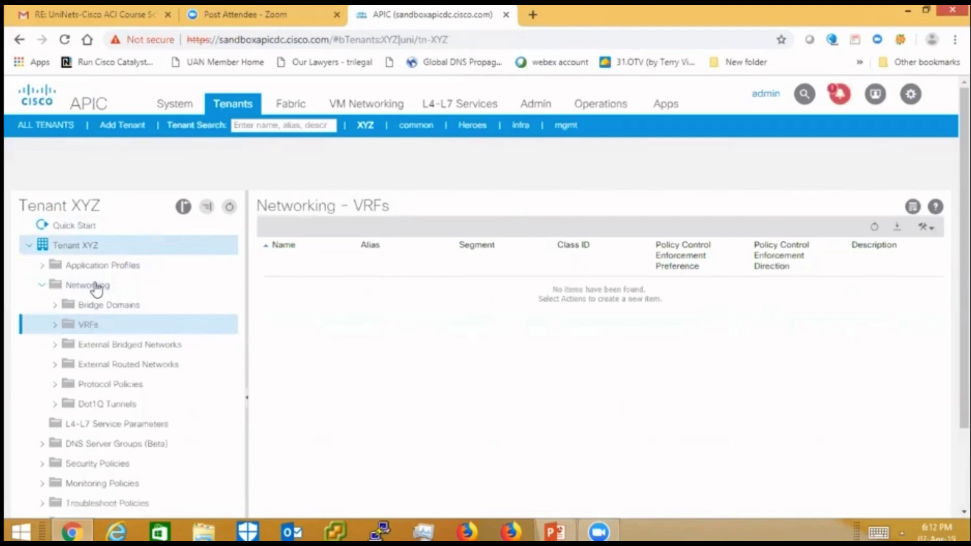
{"action": "left_click", "coordinate": [95, 286]}
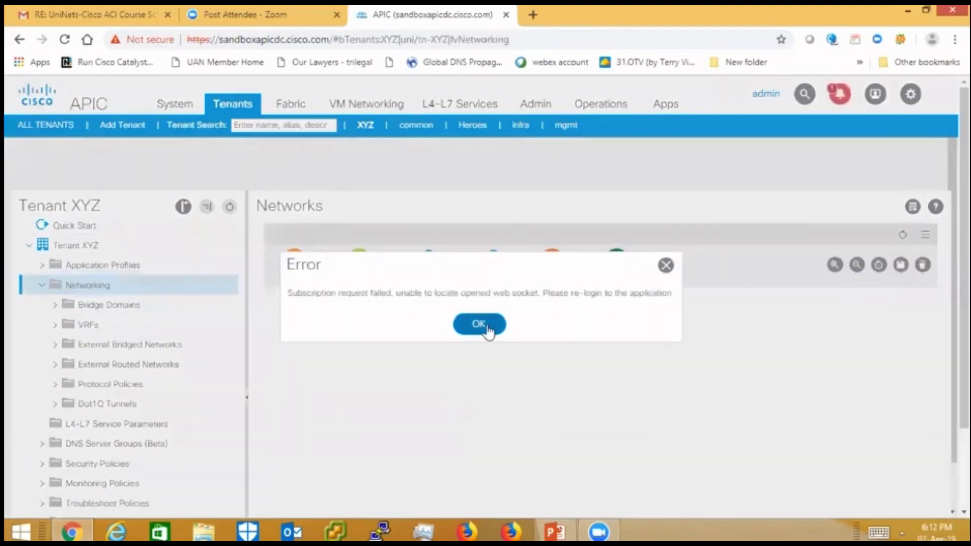
{"action": "left_click", "coordinate": [485, 328]}
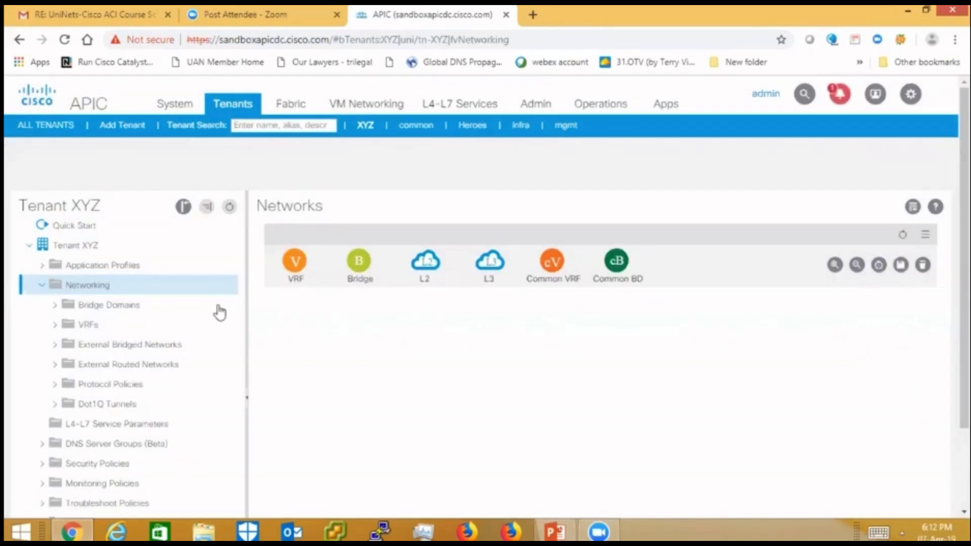
{"action": "scroll", "coordinate": [334, 263], "scroll_direction": "down", "scroll_amount": 2}
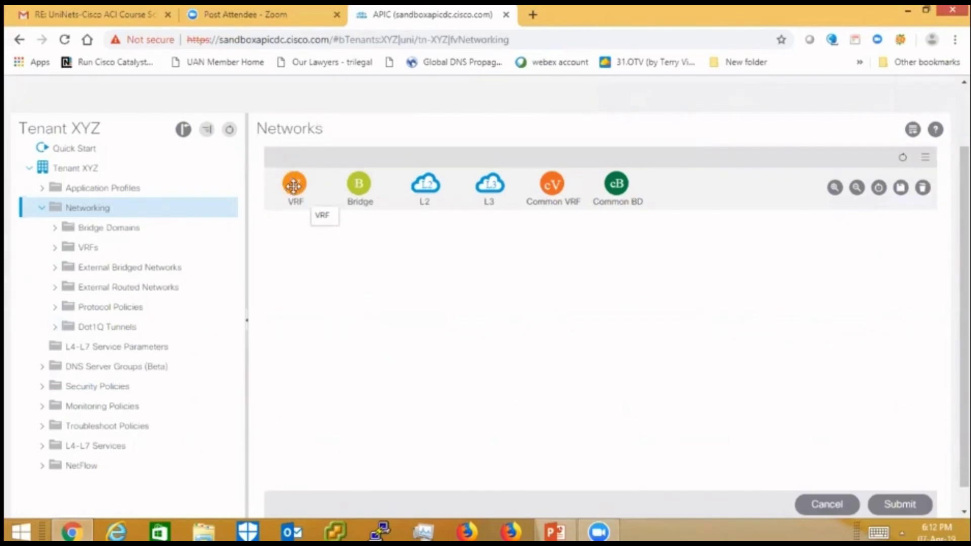
- Add VRF XYZ-VRF to tenant XYZ's Networks canvas, then compare with the task slide
{"action": "left_click_drag", "start_coordinate": [293, 186], "coordinate": [534, 278]}
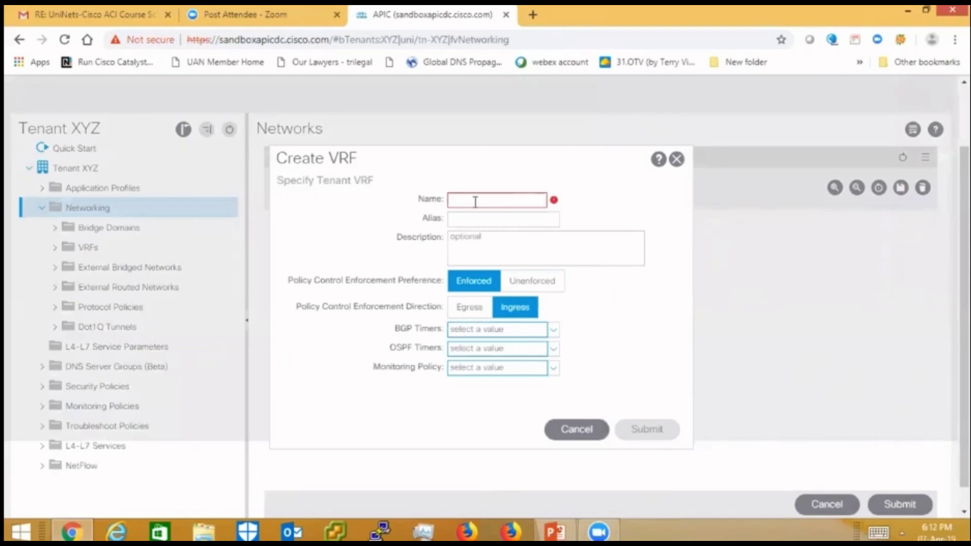
{"action": "type", "text": "XYZ-VRF"}
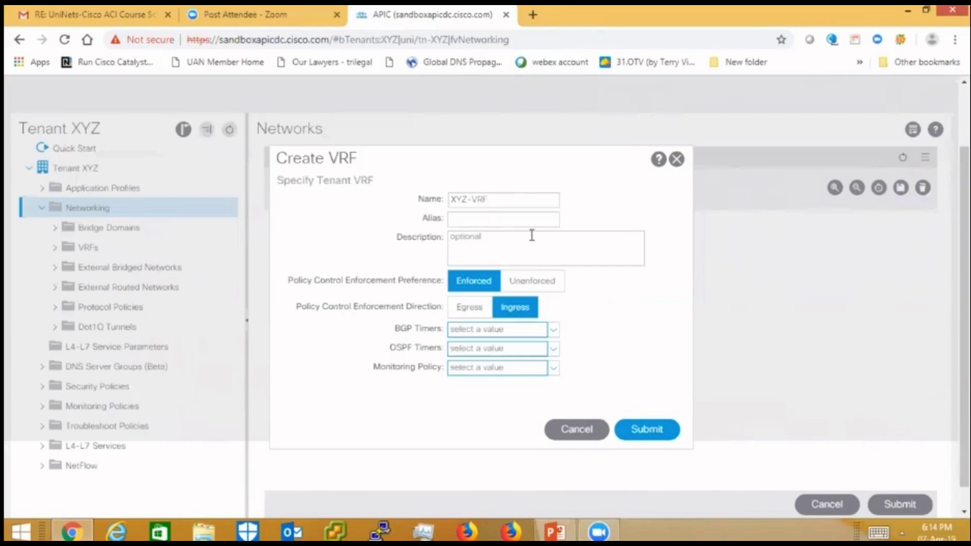
{"action": "left_click", "coordinate": [651, 440]}
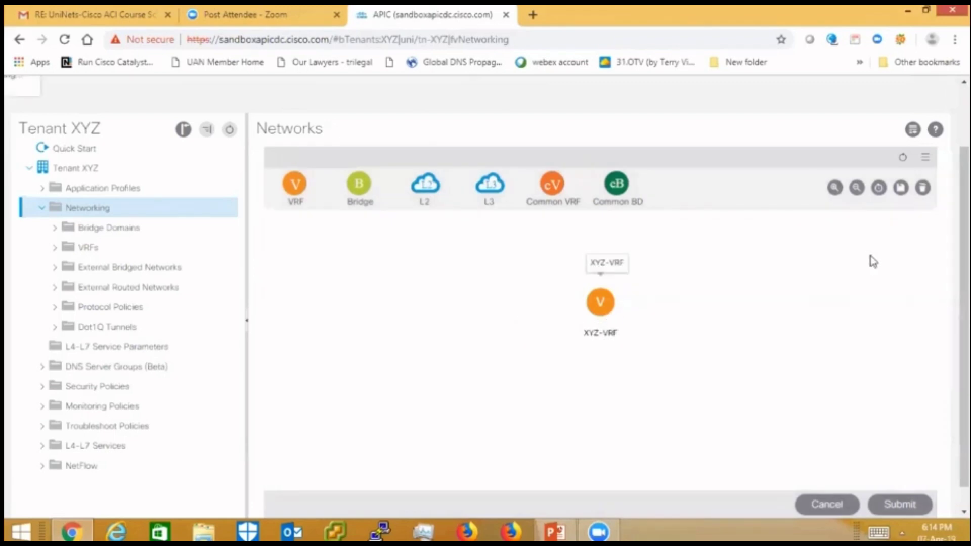
{"action": "scroll", "coordinate": [607, 304], "scroll_direction": "down", "scroll_amount": 1}
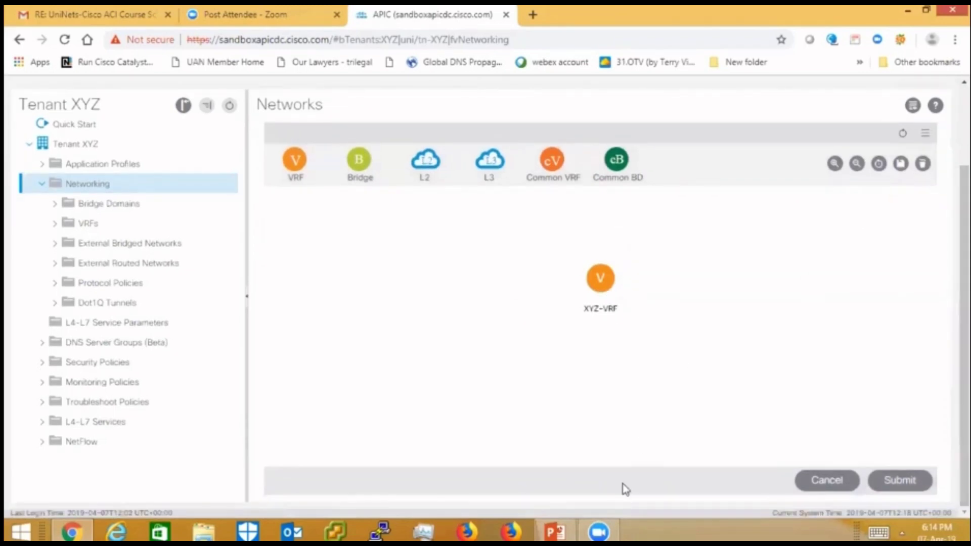
{"action": "left_click", "coordinate": [556, 531]}
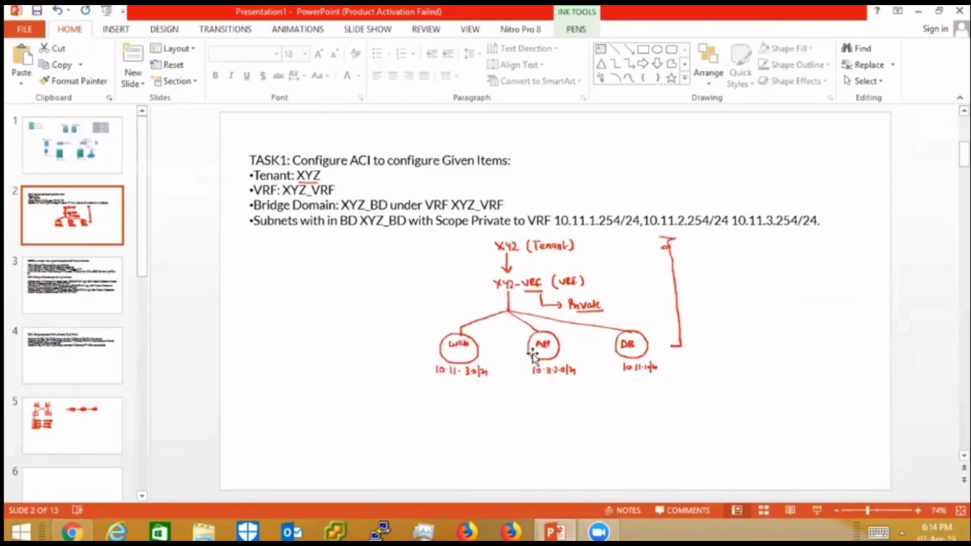
{"action": "left_click", "coordinate": [73, 531]}
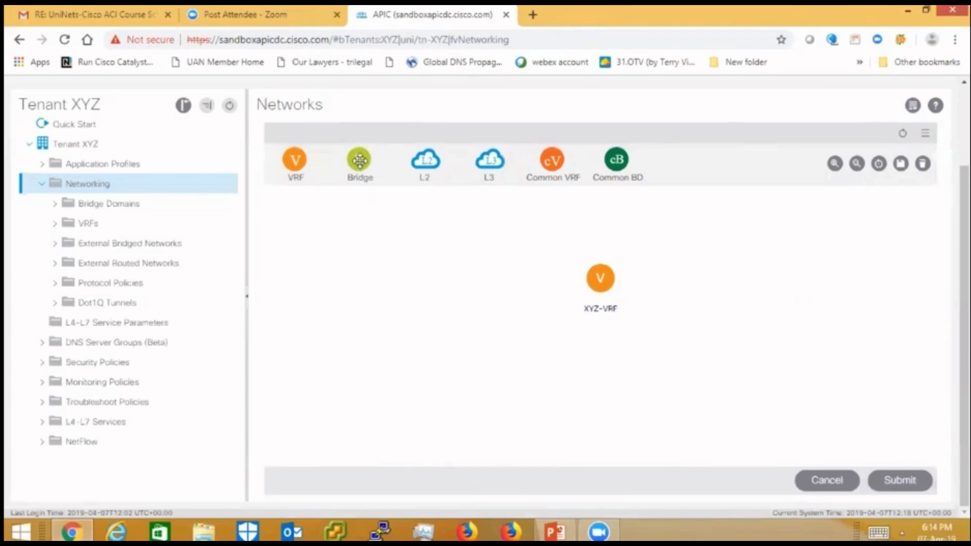
- Drop a new bridge domain onto XYZ-VRF on the Networks canvas
{"action": "left_click_drag", "start_coordinate": [360, 160], "coordinate": [556, 272]}
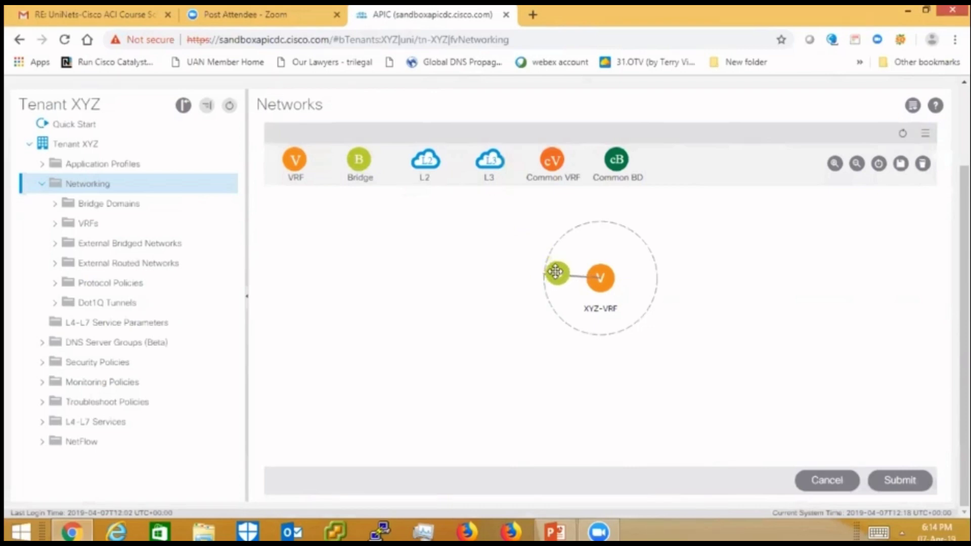
{"action": "left_click_drag", "start_coordinate": [556, 272], "coordinate": [558, 274]}
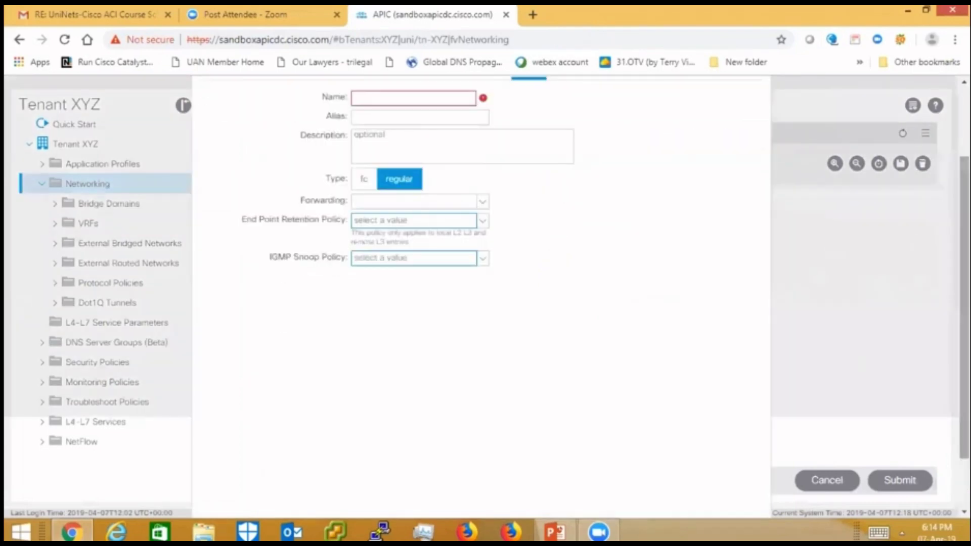
- Name the bridge domain WEB-BD and set its Forwarding mode to Optimize
{"action": "left_click", "coordinate": [385, 198]}
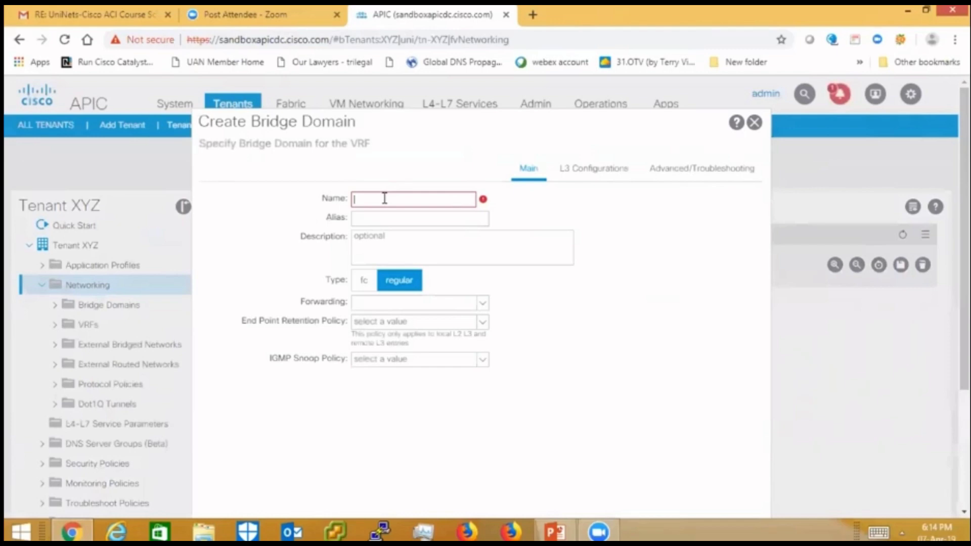
{"action": "type", "text": "WEB-BD"}
{"action": "left_click", "coordinate": [305, 307]}
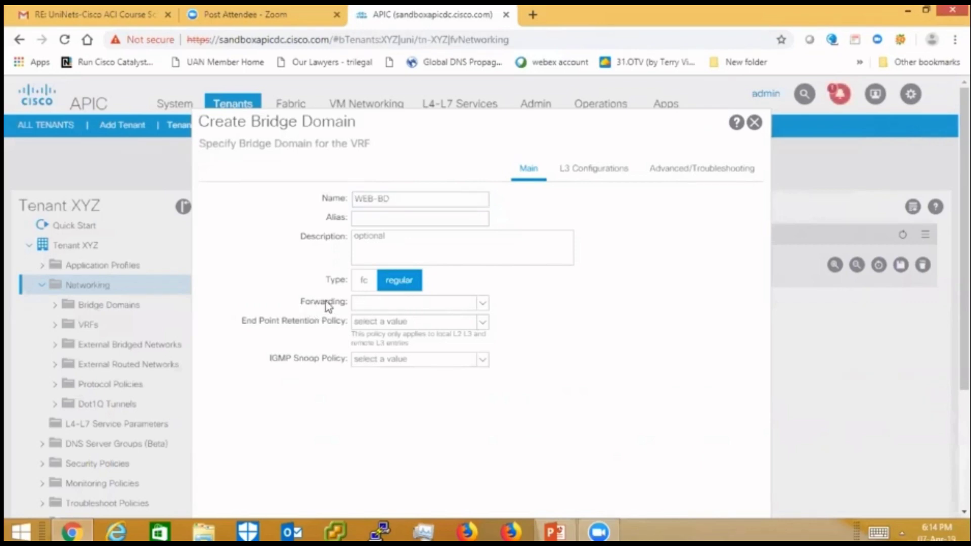
{"action": "left_click", "coordinate": [483, 303]}
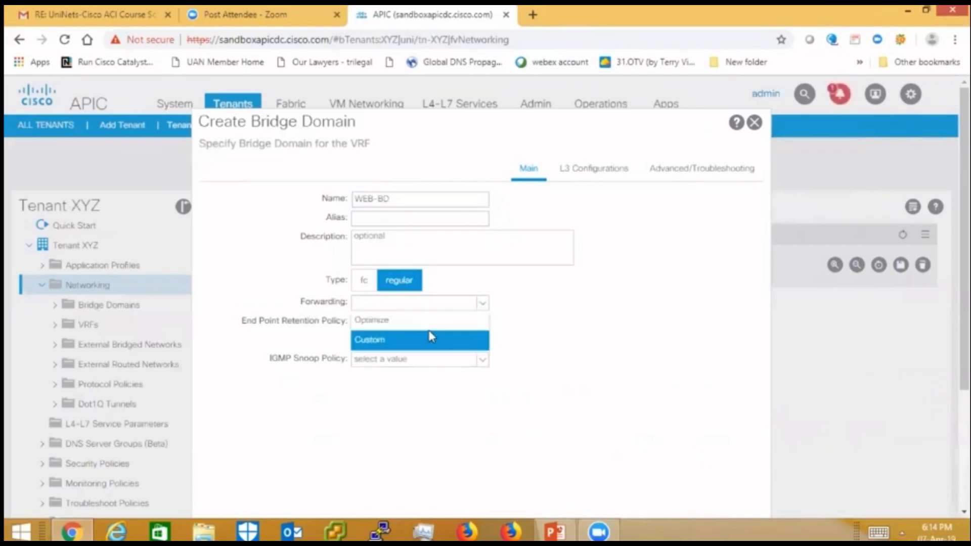
{"action": "left_click", "coordinate": [408, 325]}
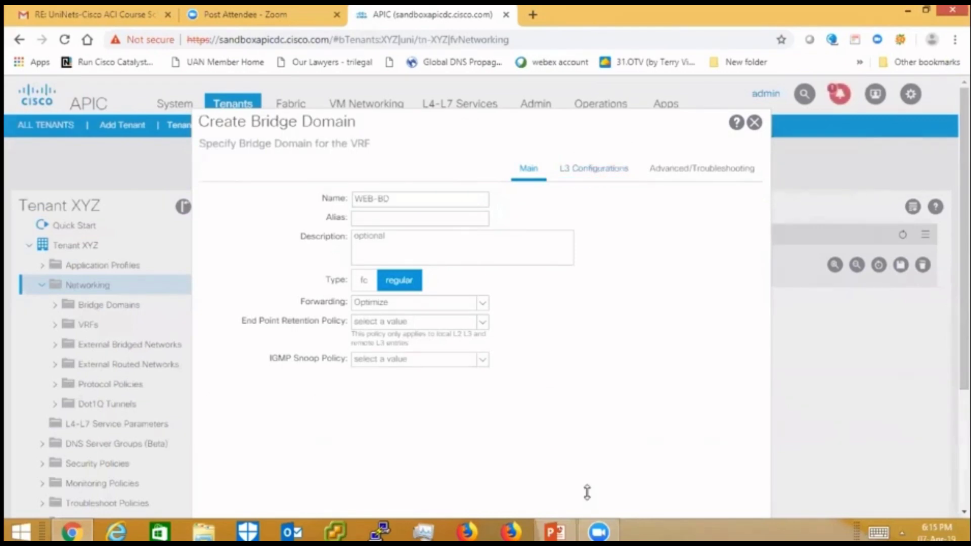
{"action": "left_click", "coordinate": [556, 532]}
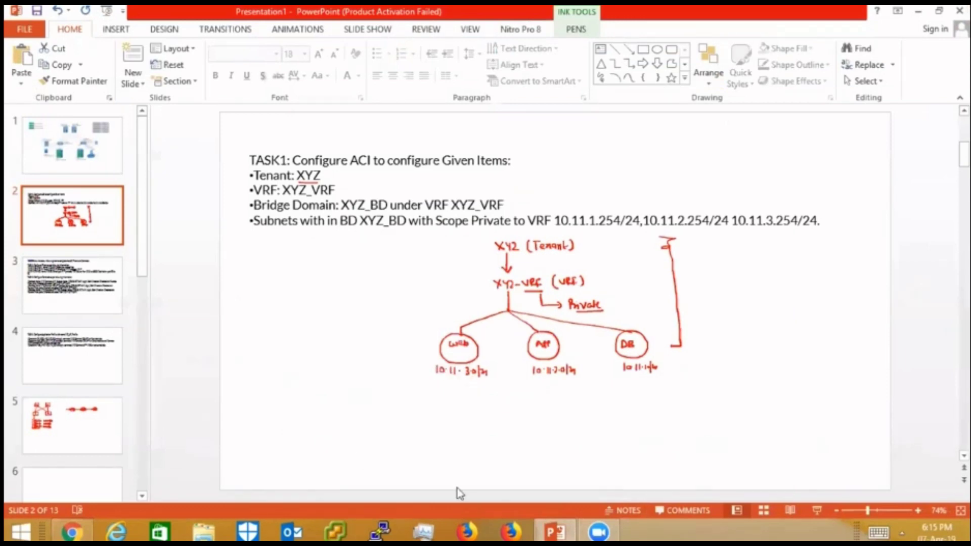
{"action": "left_click", "coordinate": [556, 531]}
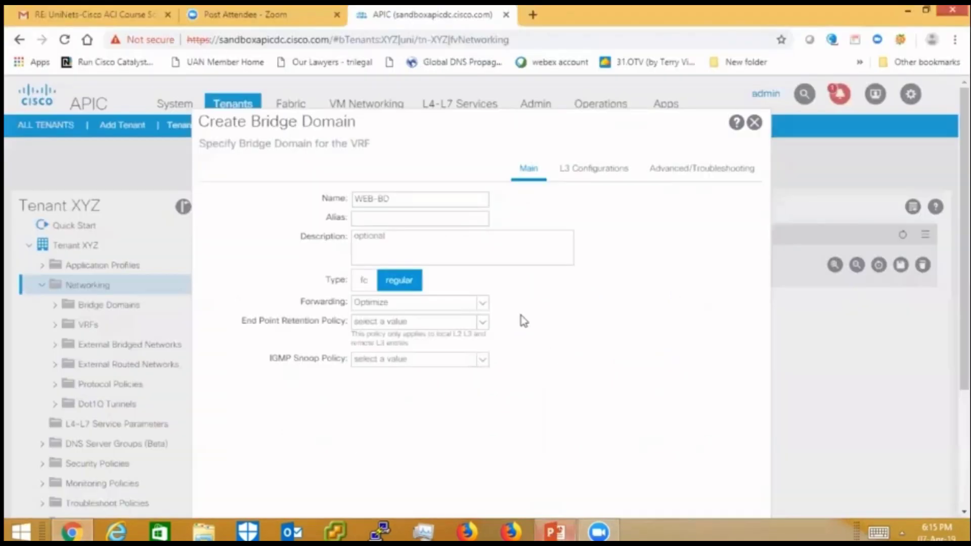
- Enable ARP Flooding in WEB-BD's L3 Configurations and begin adding a subnet
{"action": "left_click", "coordinate": [591, 172]}
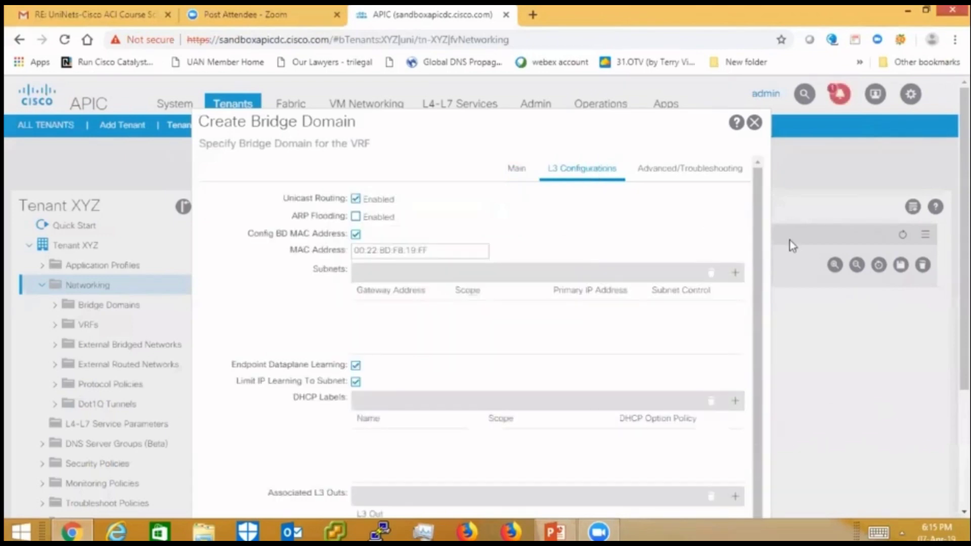
{"action": "scroll", "coordinate": [511, 158], "scroll_direction": "down", "scroll_amount": 3}
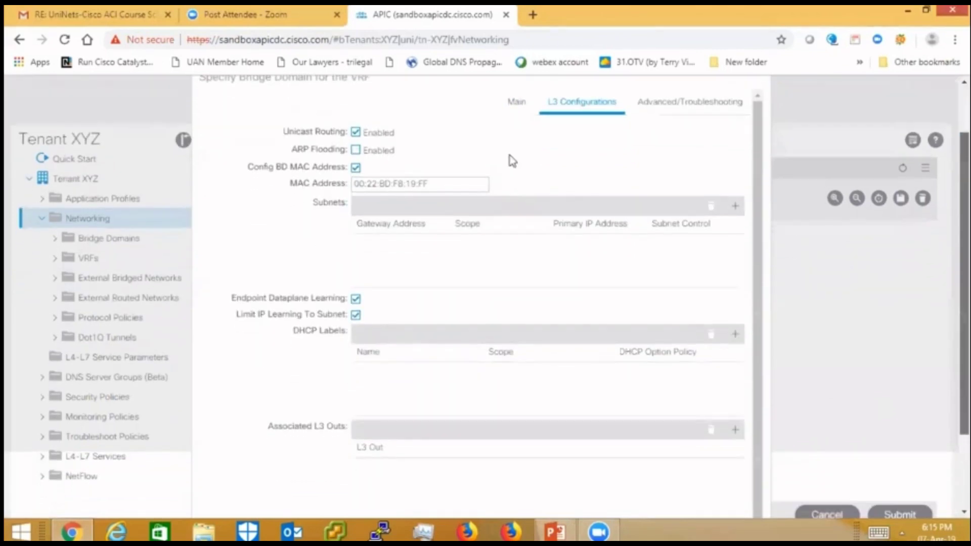
{"action": "left_click", "coordinate": [357, 151]}
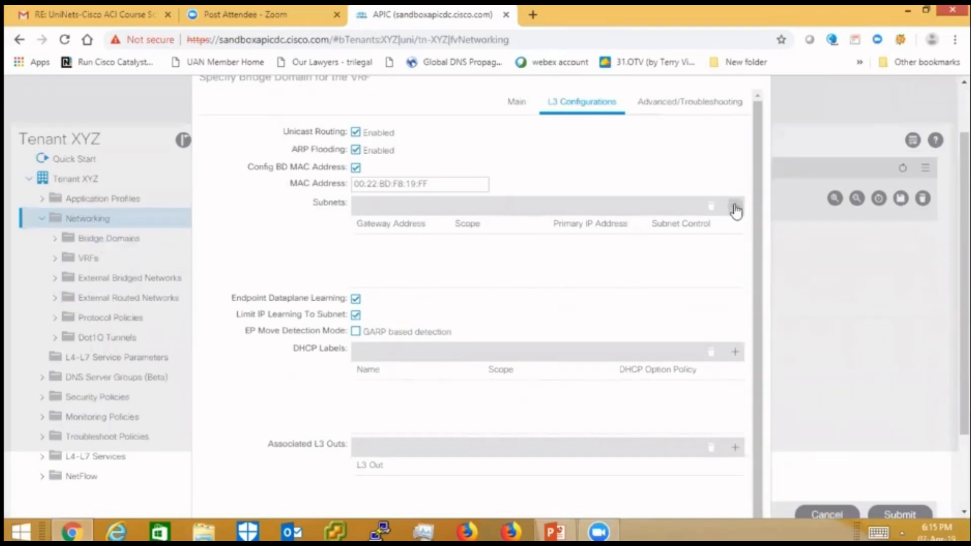
{"action": "scroll", "coordinate": [735, 212], "scroll_direction": "down", "scroll_amount": 1}
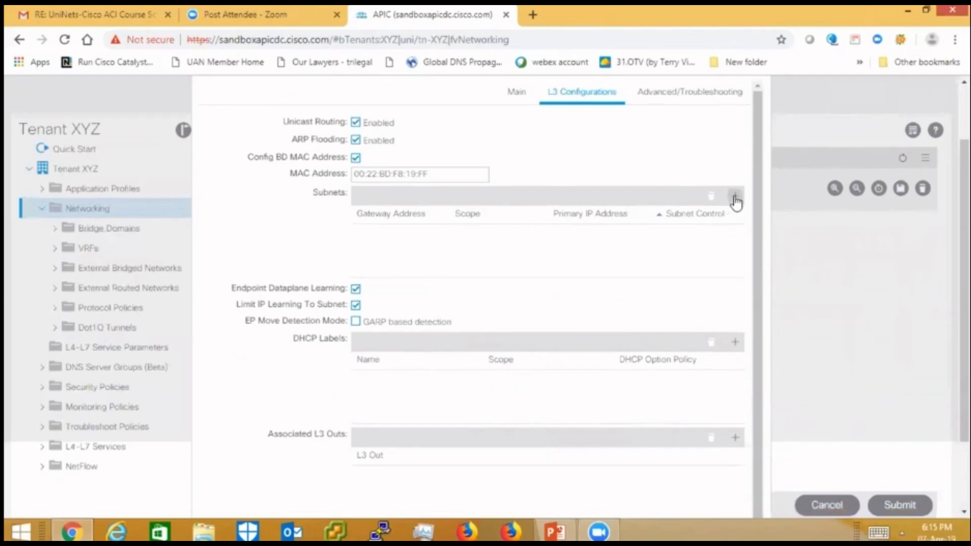
{"action": "left_click", "coordinate": [735, 197]}
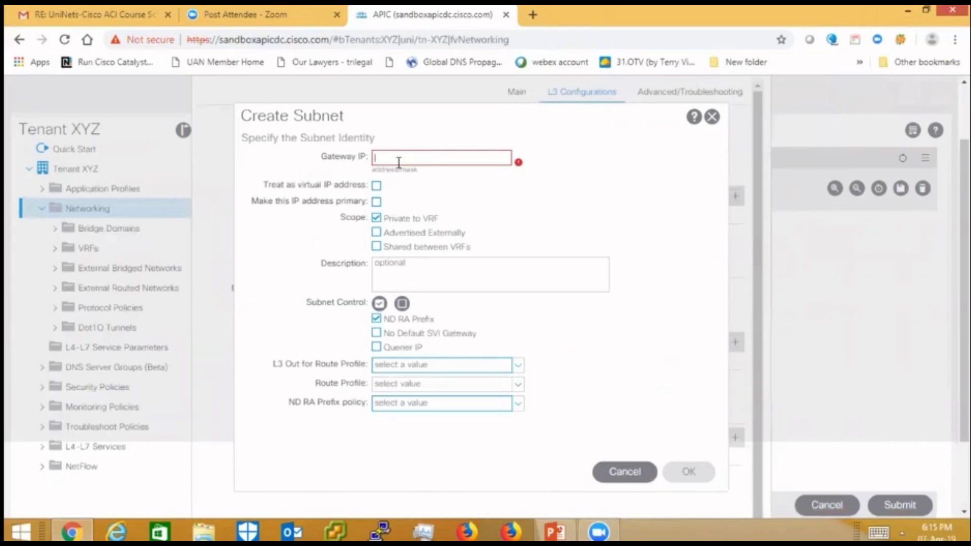
- Add gateway 10.11.3.254/24 to WEB-BD, keeping the Private to VRF scope
{"action": "type", "text": "10.11.3.254"}
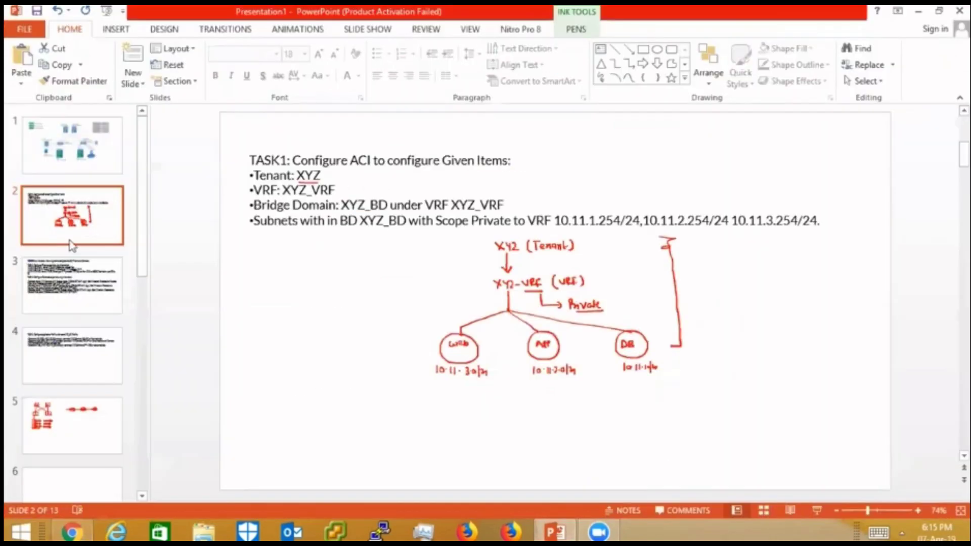
{"action": "left_click", "coordinate": [76, 230]}
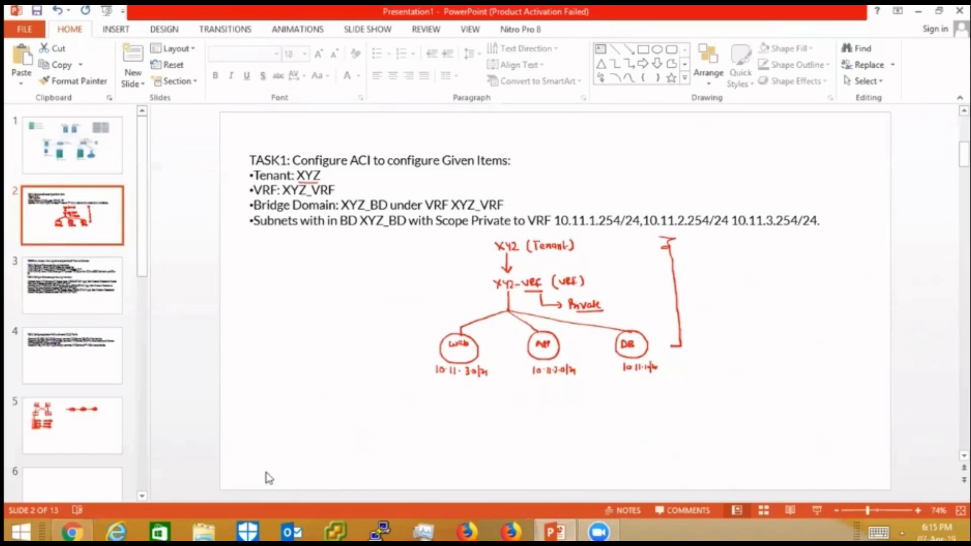
{"action": "key", "text": "alt+Tab"}
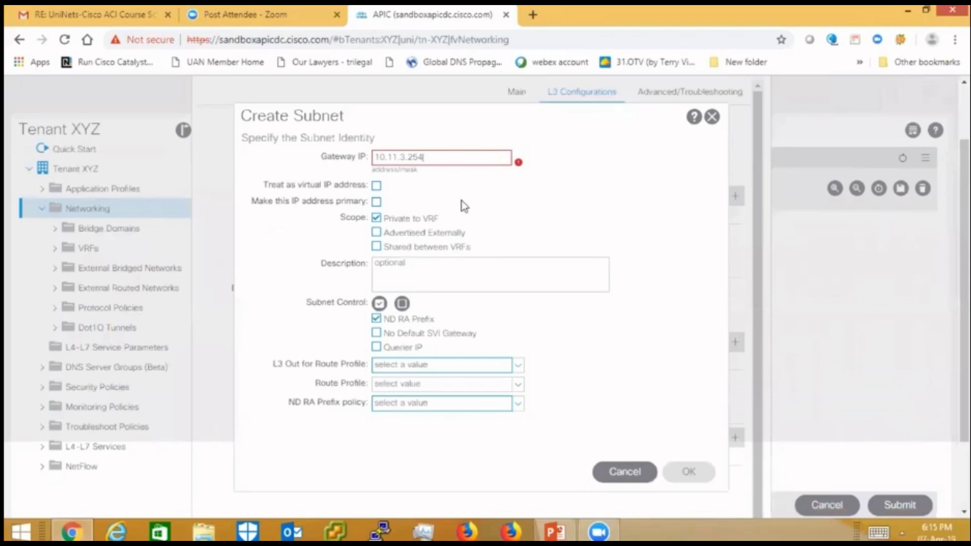
{"action": "type", "text": "/24"}
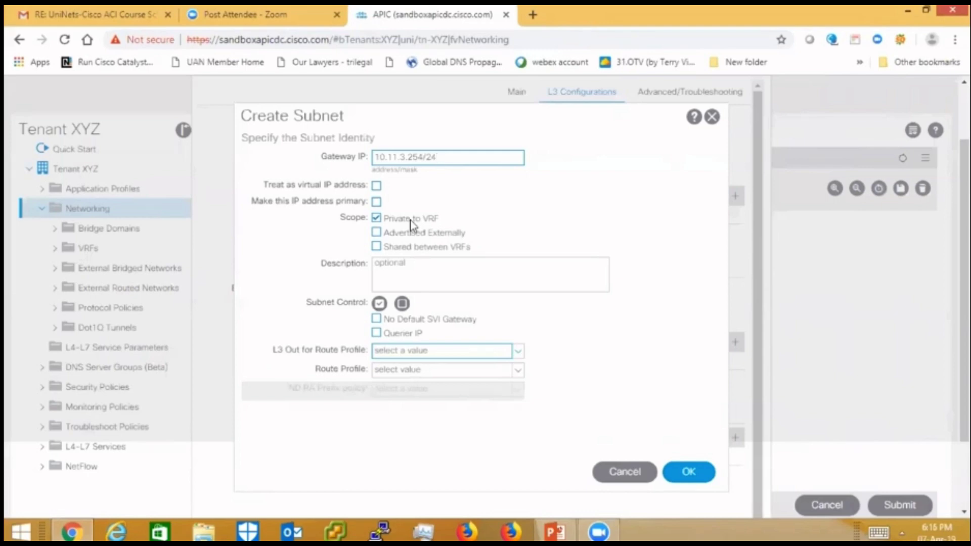
{"action": "left_click", "coordinate": [689, 473]}
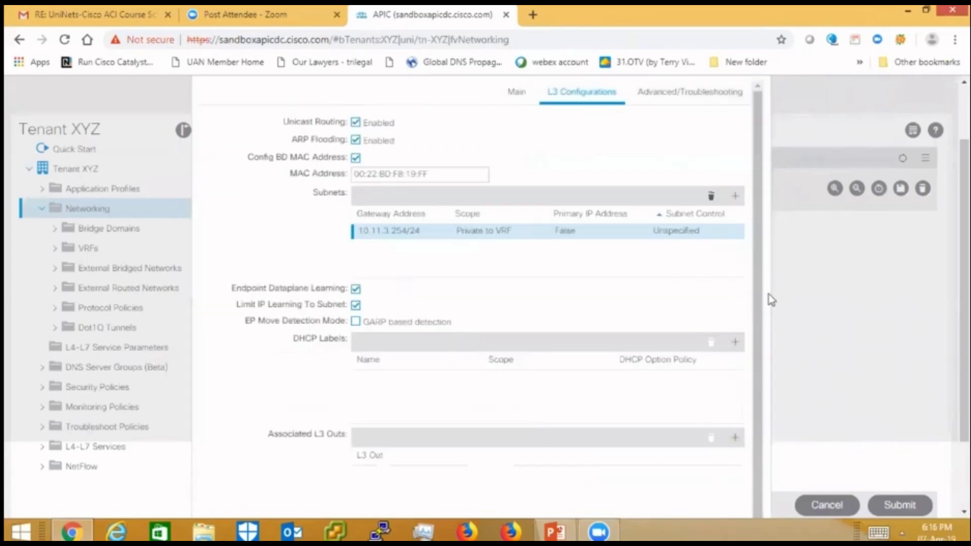
- Submit the WEB-BD bridge domain so it links beneath XYZ-VRF
{"action": "scroll", "coordinate": [766, 418], "scroll_direction": "down", "scroll_amount": 3}
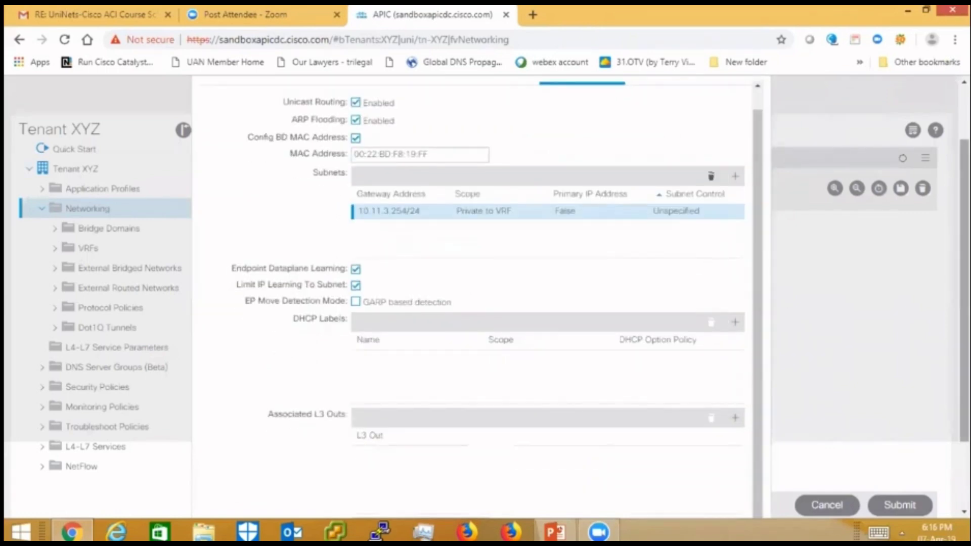
{"action": "scroll", "coordinate": [795, 452], "scroll_direction": "down", "scroll_amount": 2}
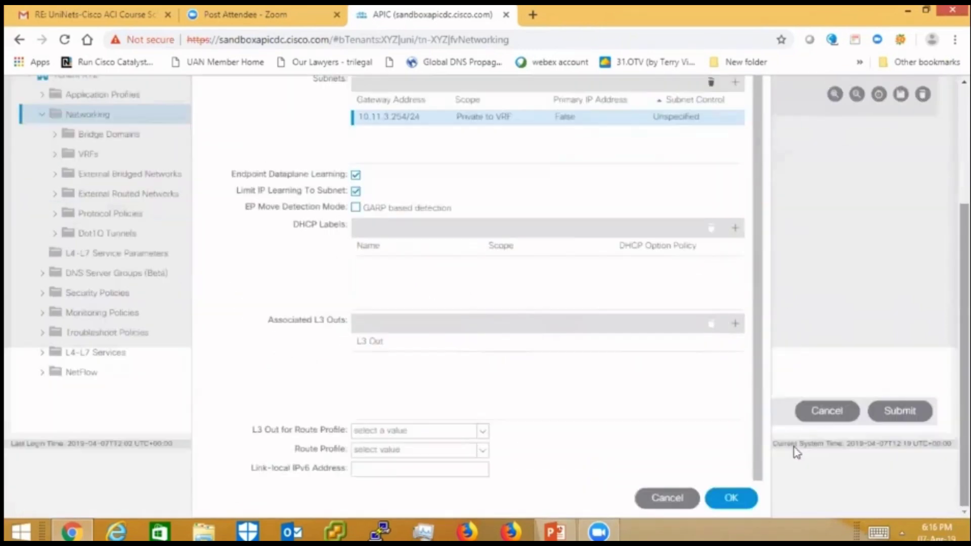
{"action": "left_click", "coordinate": [731, 499]}
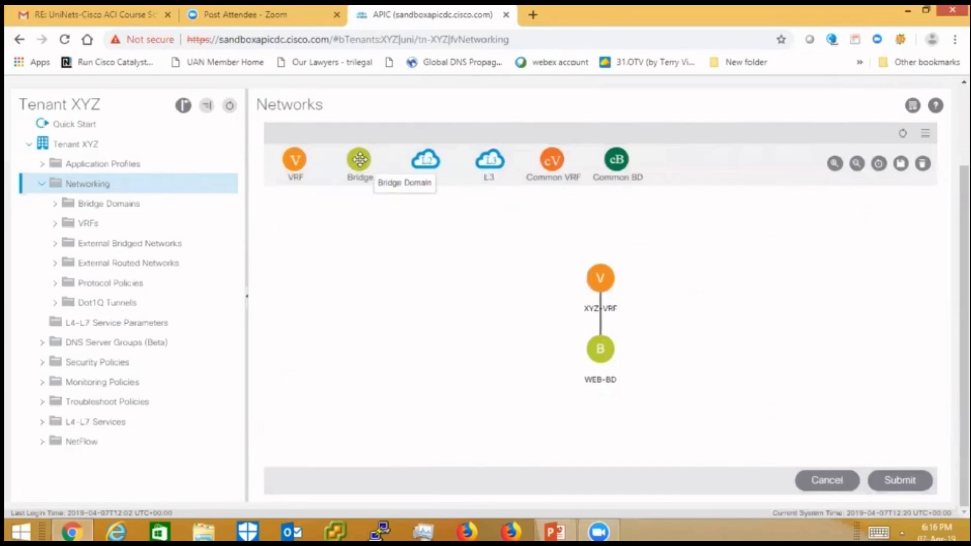
- Attach another bridge domain to XYZ-VRF, named APP-BD, with Optimize forwarding
{"action": "left_click_drag", "start_coordinate": [359, 160], "coordinate": [557, 272]}
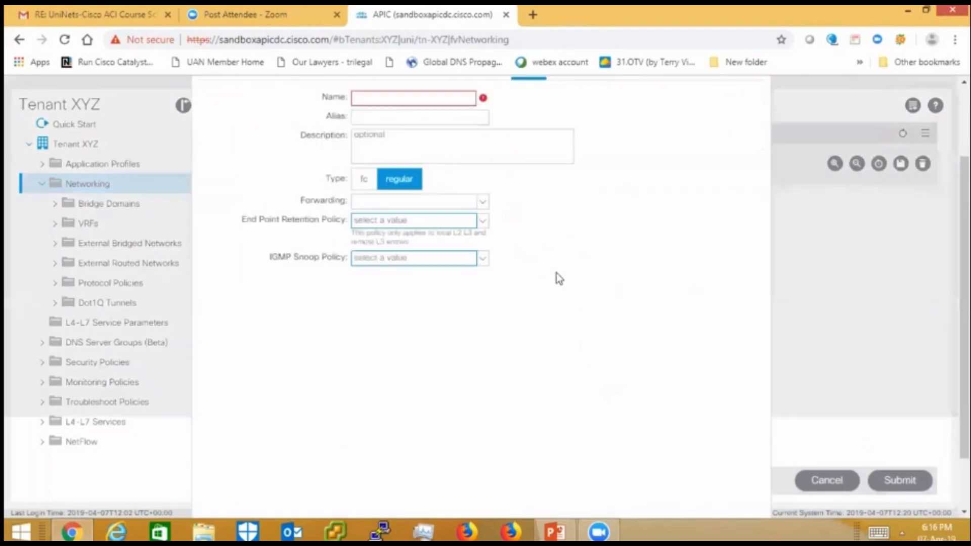
{"action": "scroll", "coordinate": [503, 226], "scroll_direction": "up", "scroll_amount": 2}
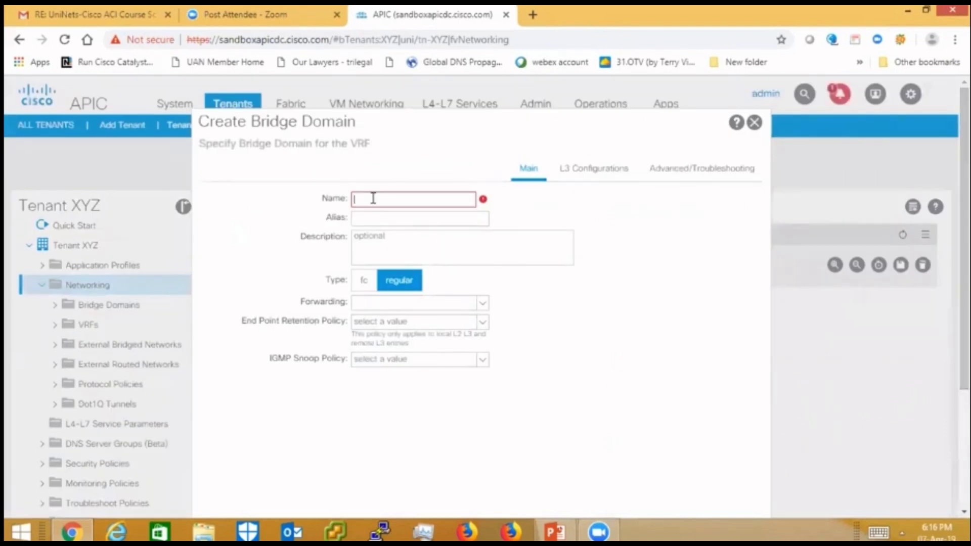
{"action": "type", "text": "APP"}
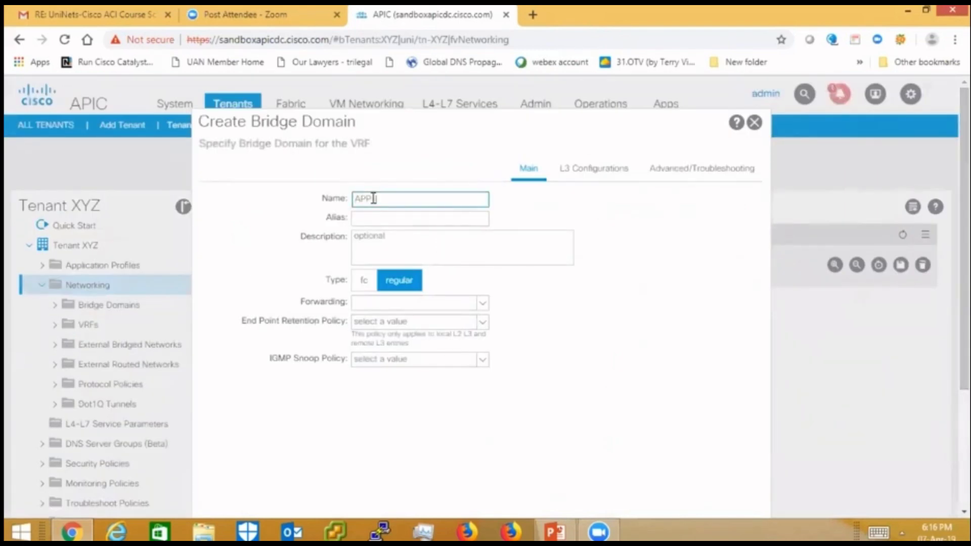
{"action": "type", "text": "-BD"}
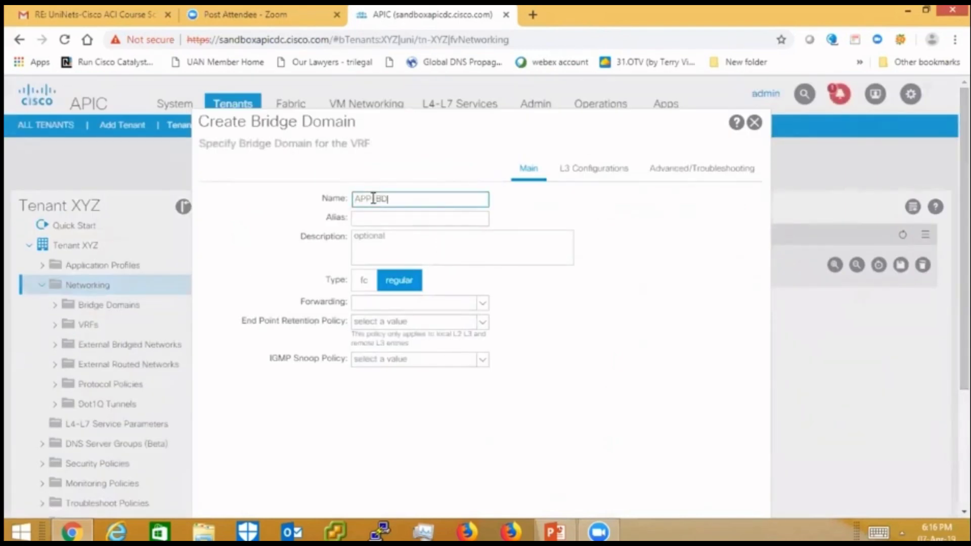
{"action": "left_click", "coordinate": [431, 304]}
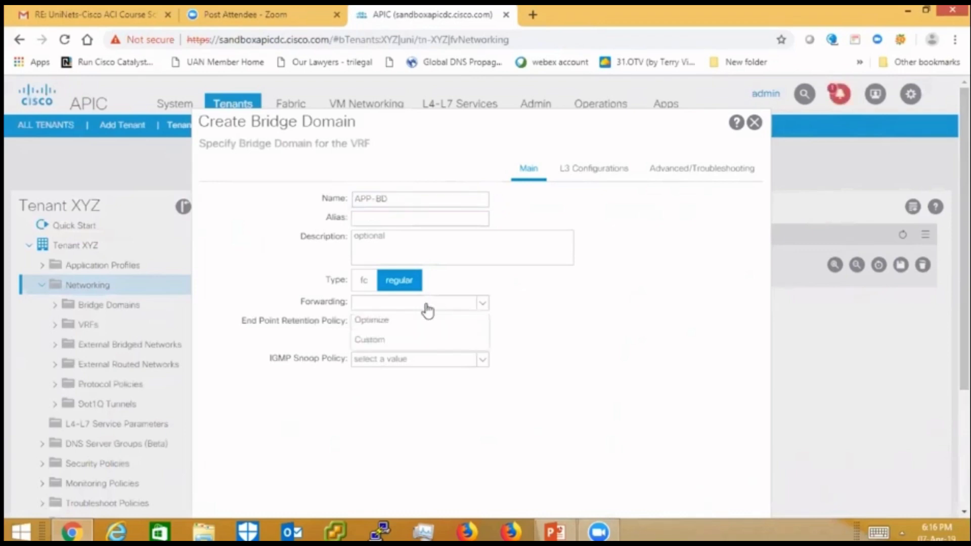
{"action": "left_click", "coordinate": [400, 327]}
- Add subnet 10.11.2.254/24 with ND RA Prefix off, then finish creating APP-BD
{"action": "left_click", "coordinate": [596, 168]}
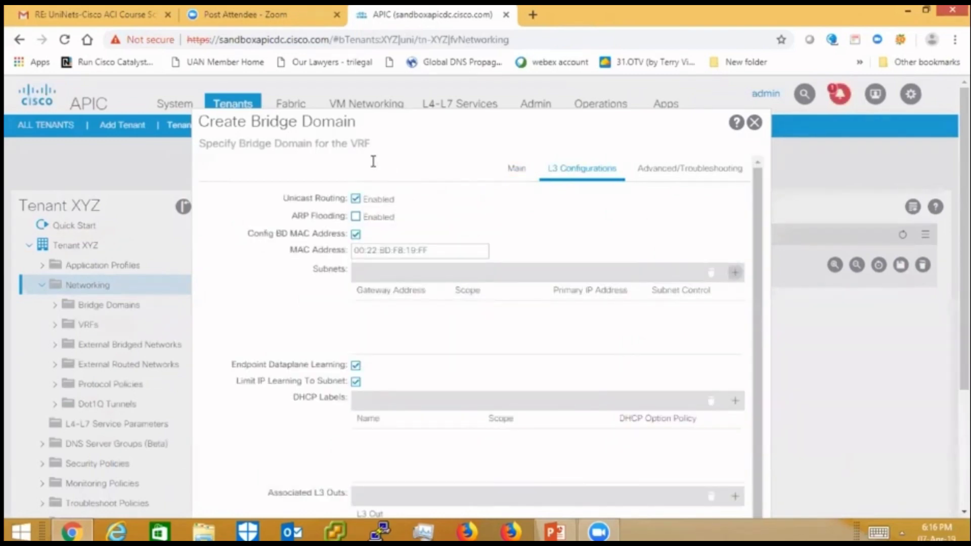
{"action": "type", "text": "10.11.2."}
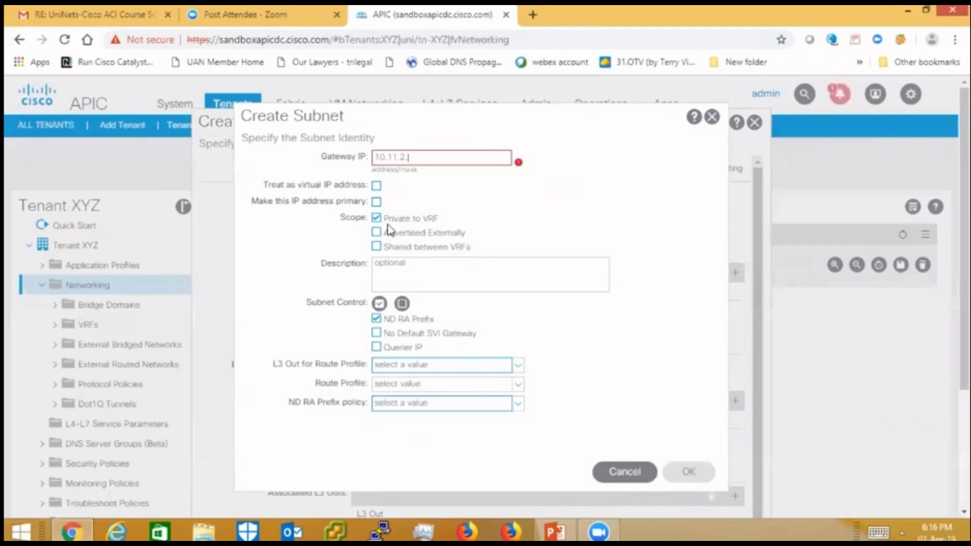
{"action": "type", "text": "254/24"}
{"action": "left_click", "coordinate": [473, 316]}
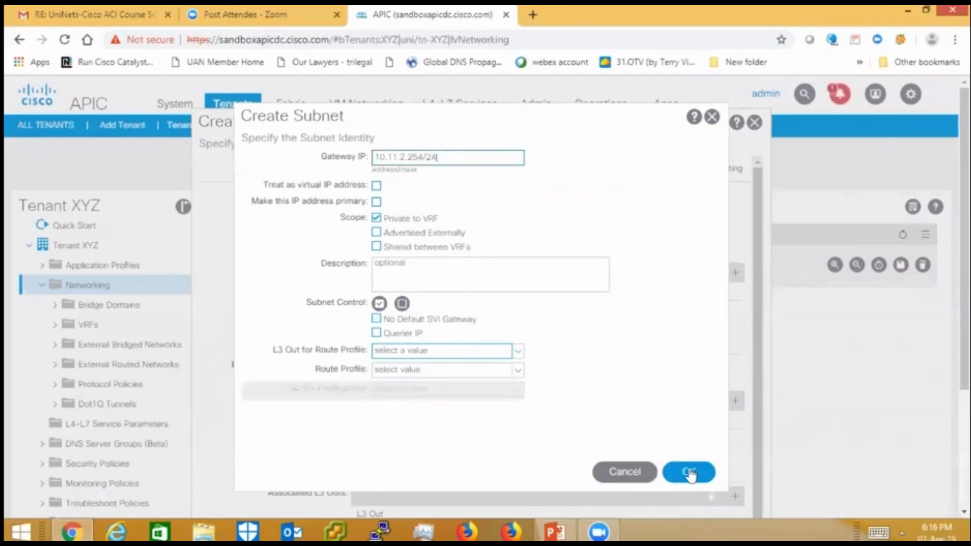
{"action": "left_click", "coordinate": [689, 472]}
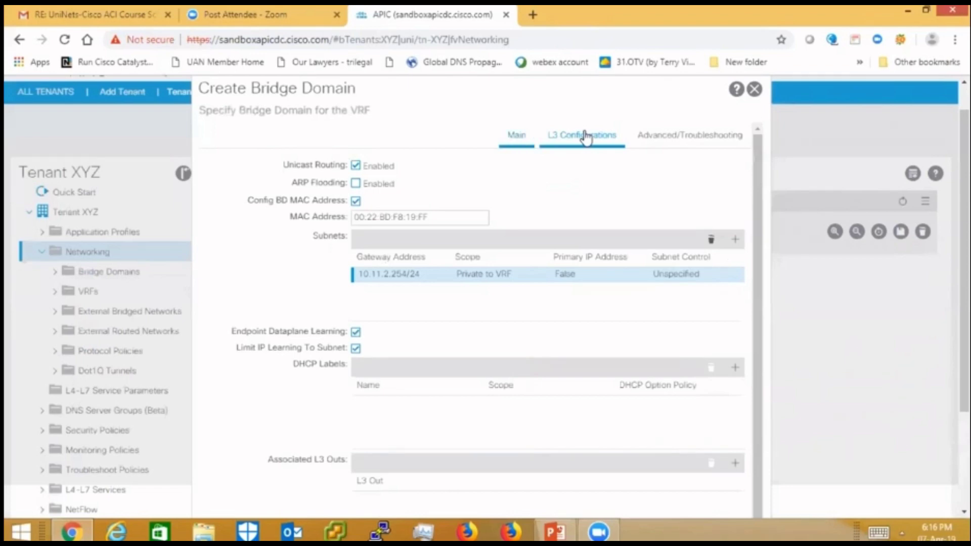
{"action": "left_click", "coordinate": [585, 135]}
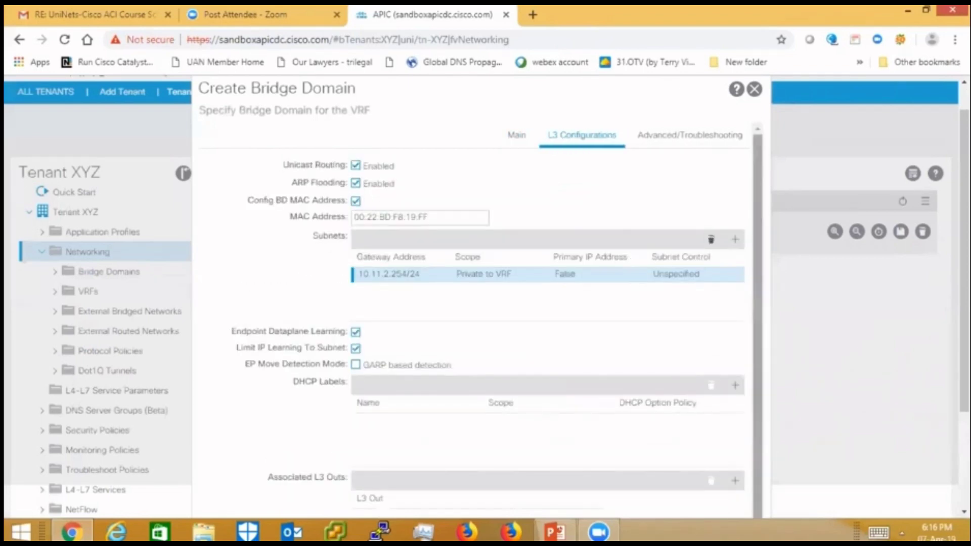
{"action": "scroll", "coordinate": [733, 501], "scroll_direction": "down", "scroll_amount": 6}
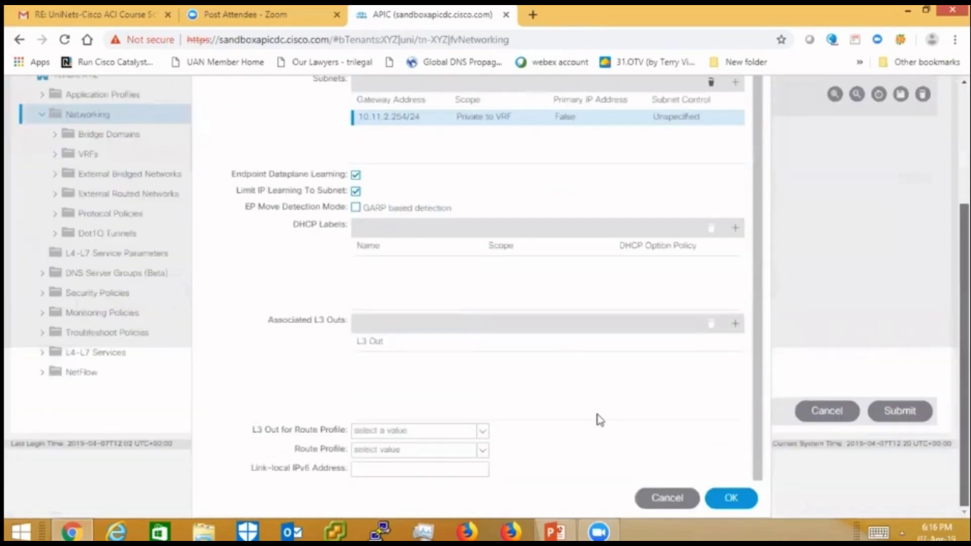
{"action": "key", "text": "Return"}
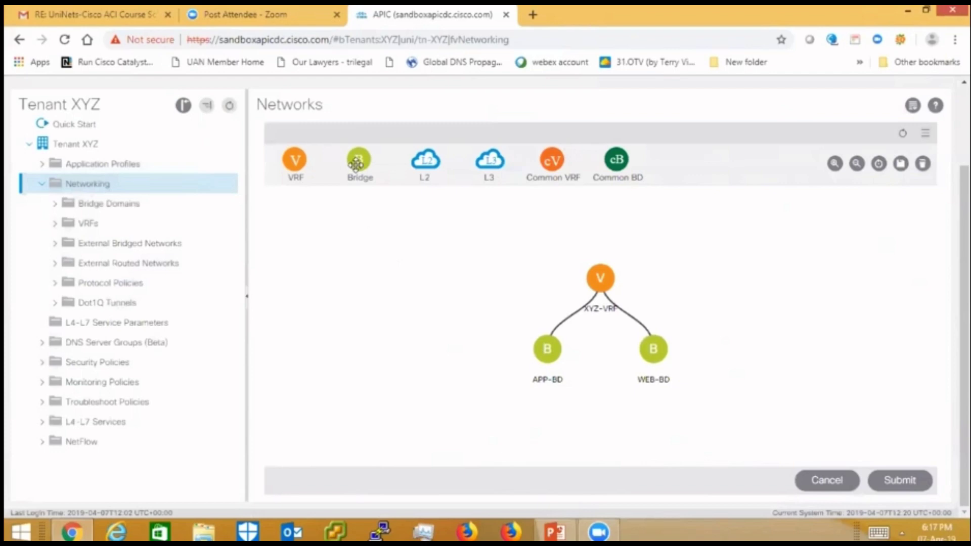
- Attach a new bridge domain named DB-BD to XYZ-VRF with Optimize forwarding
{"action": "left_click_drag", "start_coordinate": [538, 284], "coordinate": [552, 277]}
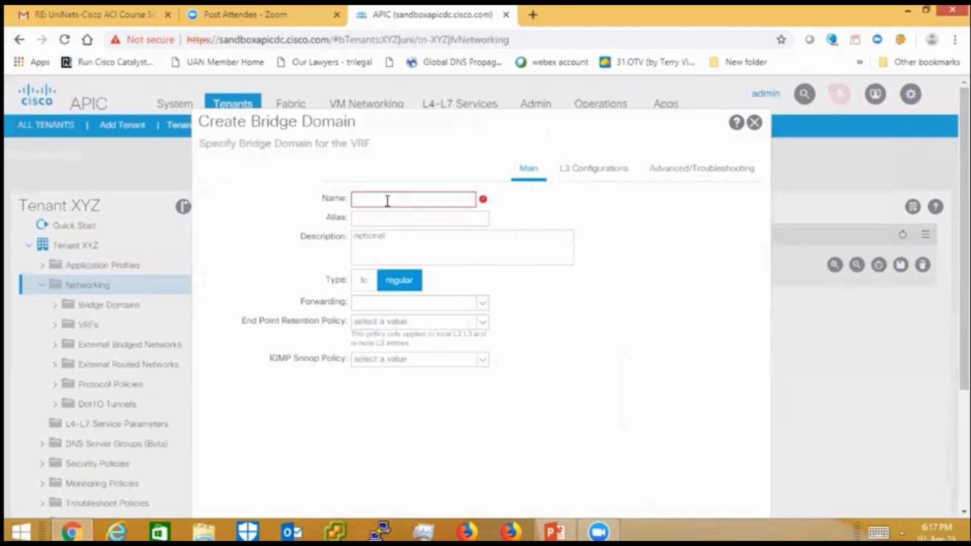
{"action": "type", "text": "DB-"}
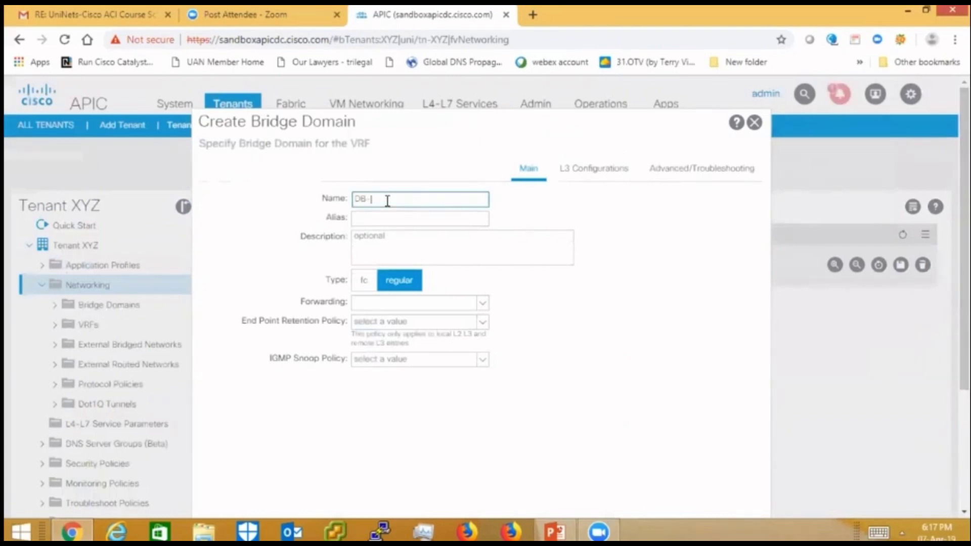
{"action": "type", "text": "BD"}
{"action": "left_click", "coordinate": [441, 307]}
{"action": "left_click", "coordinate": [398, 323]}
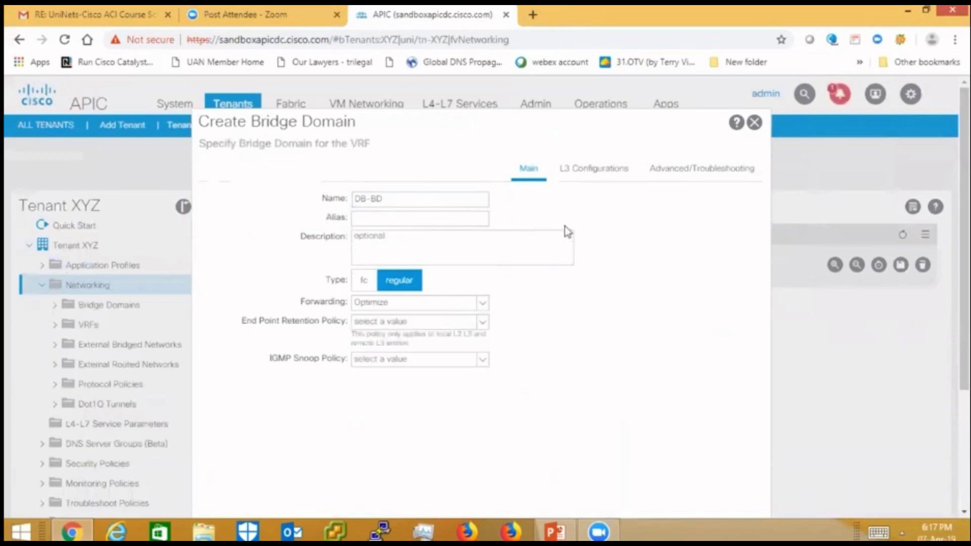
- Give DB-BD subnet 10.11.1.254/24, enable ARP flooding, and finish creating it
{"action": "left_click", "coordinate": [597, 175]}
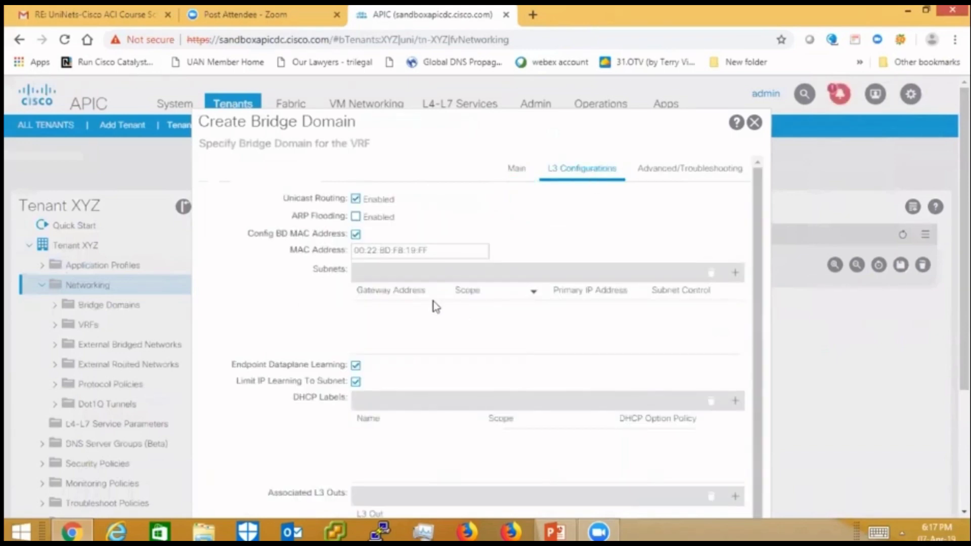
{"action": "left_click", "coordinate": [733, 275]}
{"action": "type", "text": "1"}
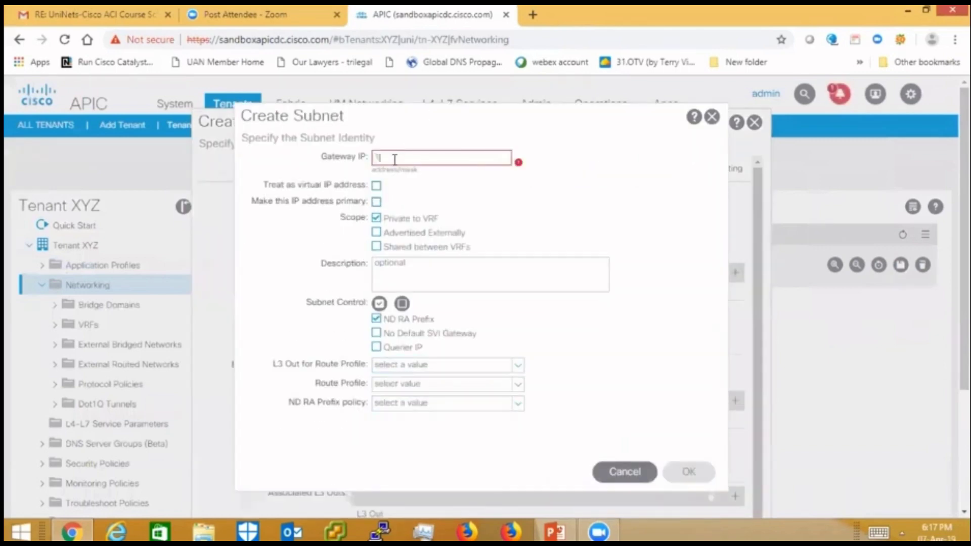
{"action": "type", "text": "0.11.1.254/24"}
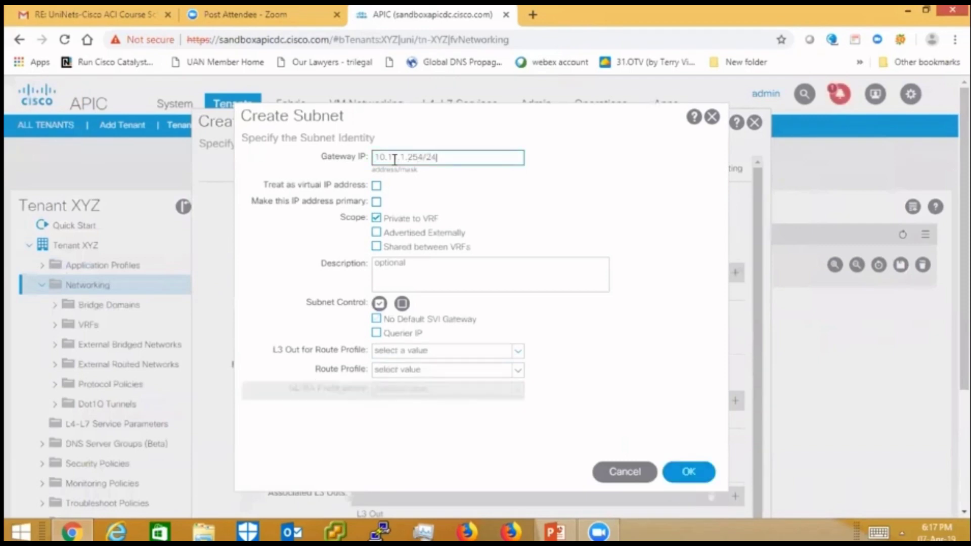
{"action": "left_click", "coordinate": [688, 472]}
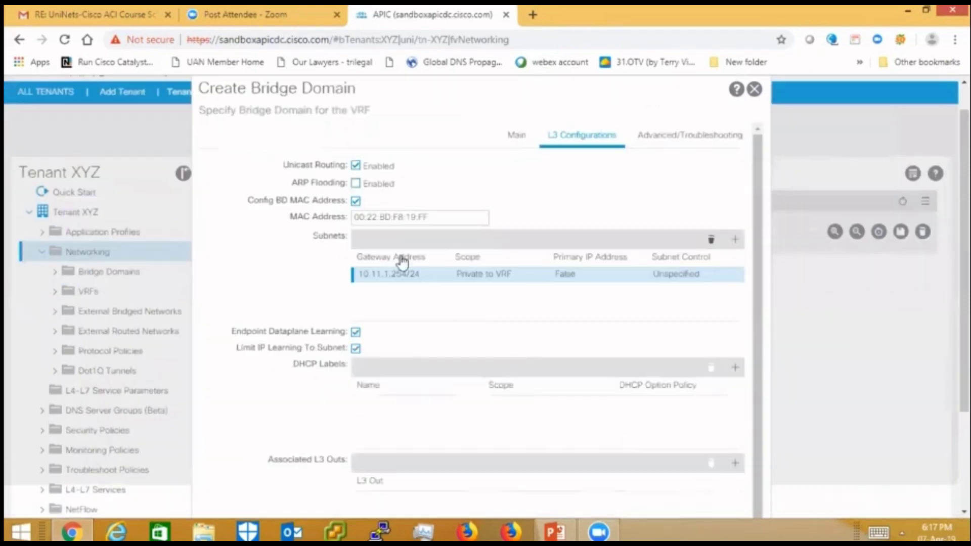
{"action": "left_click", "coordinate": [356, 183]}
{"action": "scroll", "coordinate": [756, 245], "scroll_direction": "down", "scroll_amount": 1}
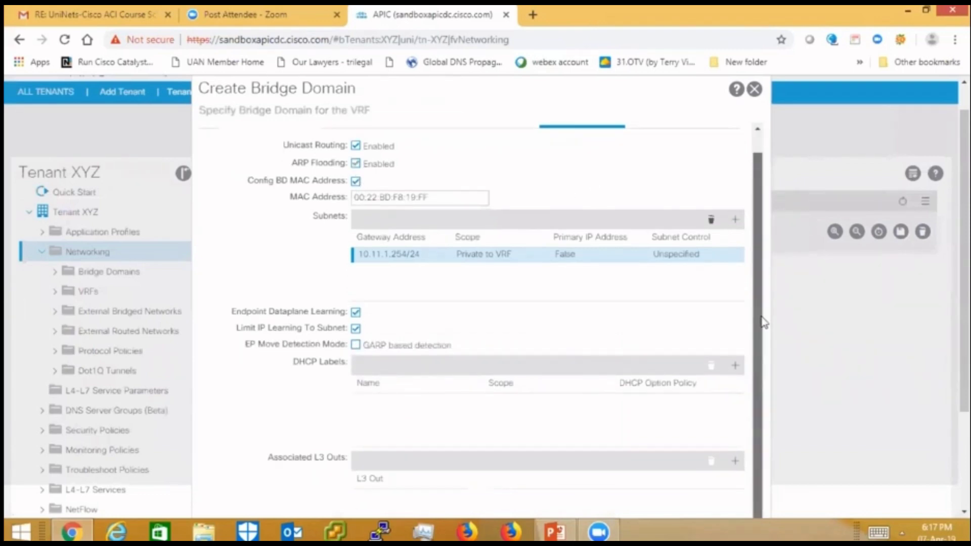
{"action": "scroll", "coordinate": [730, 506], "scroll_direction": "down", "scroll_amount": 3}
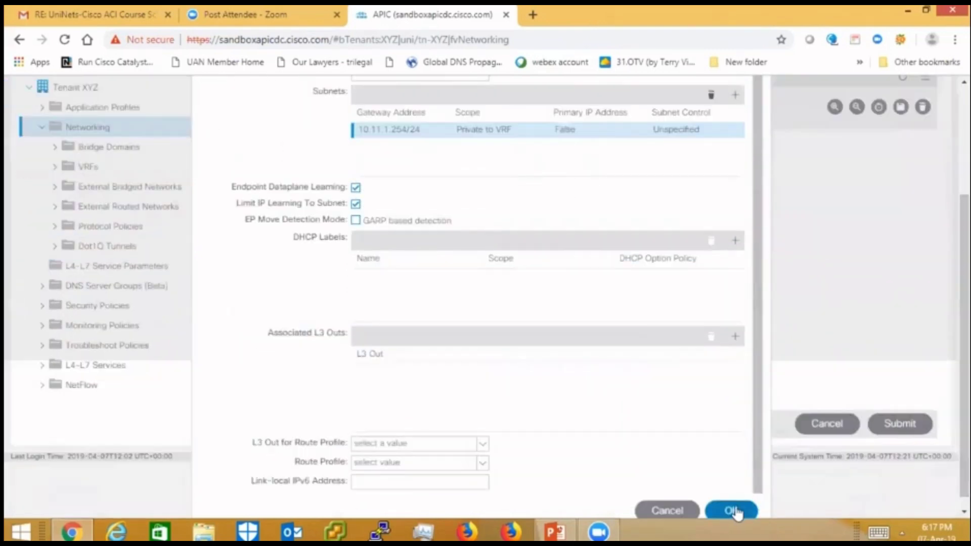
{"action": "left_click", "coordinate": [731, 512]}
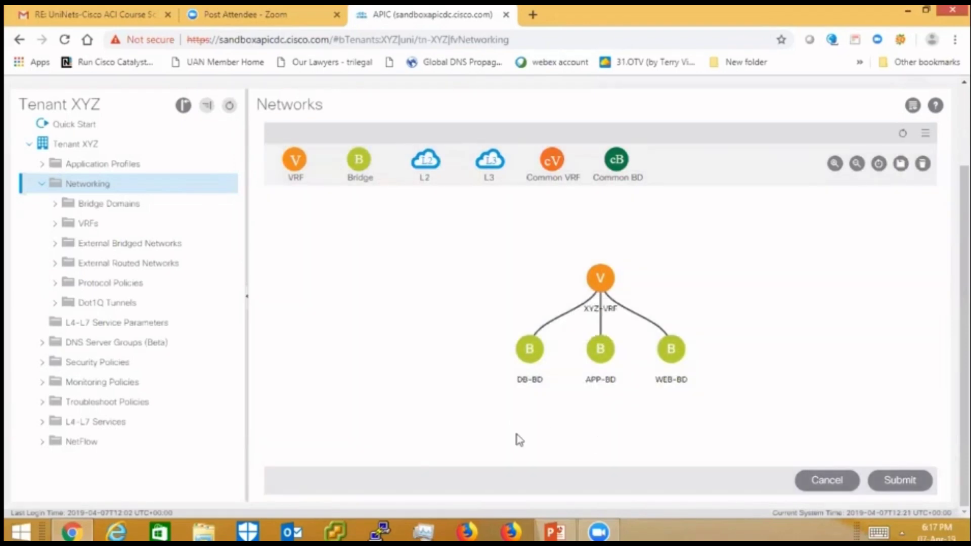
- Switch to PowerPoint to view the Task 1 slide's tenant diagram and subnet list
{"action": "left_click", "coordinate": [556, 530]}
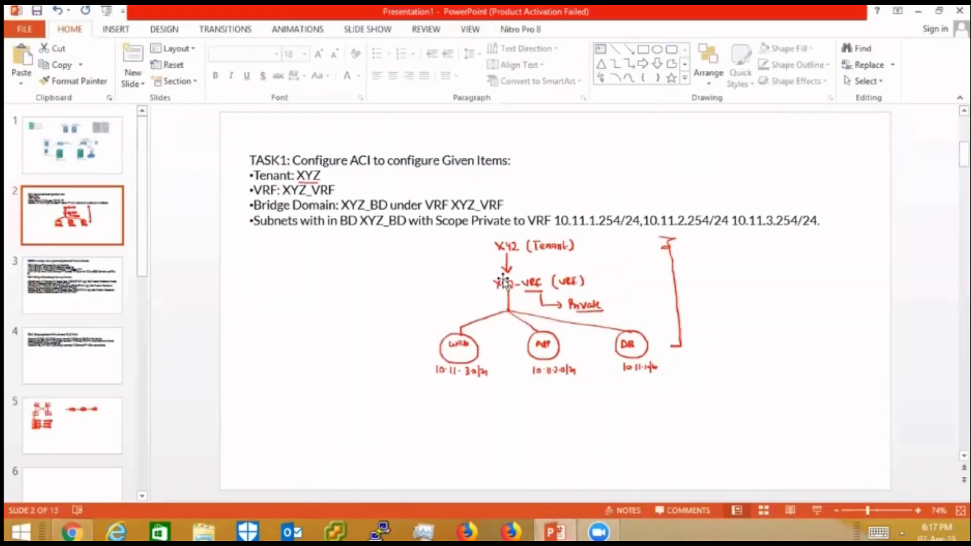